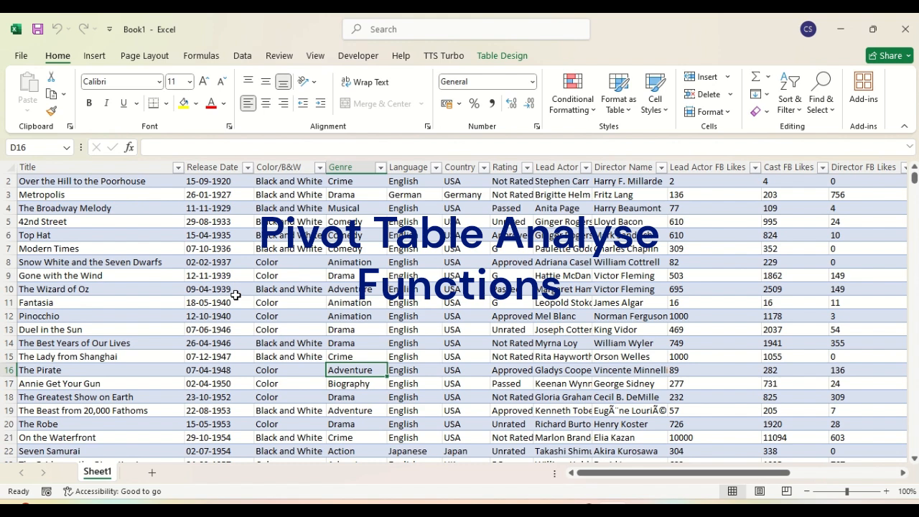
Step: Switch to the Insert ribbon tab above the movie data table
left_click(94, 56)
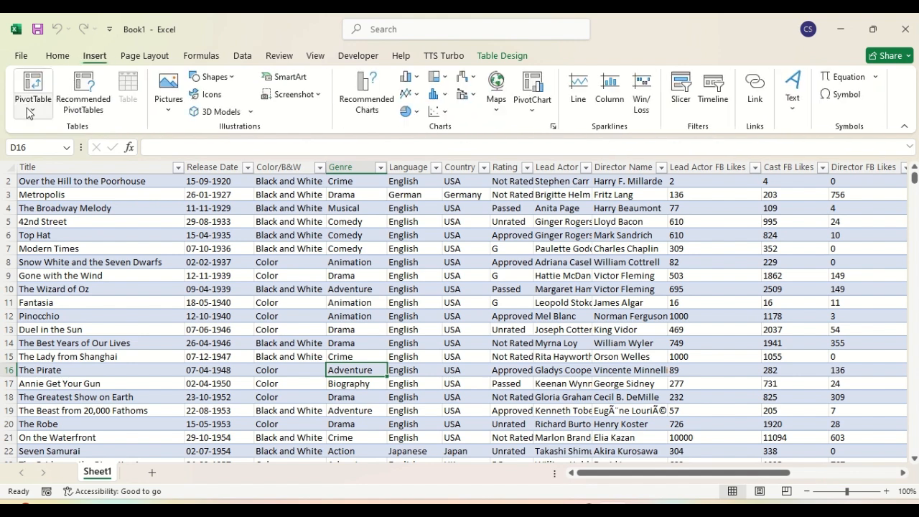
Step: Create PivotTable3 on a new worksheet from the IMDB table range
left_click(32, 109)
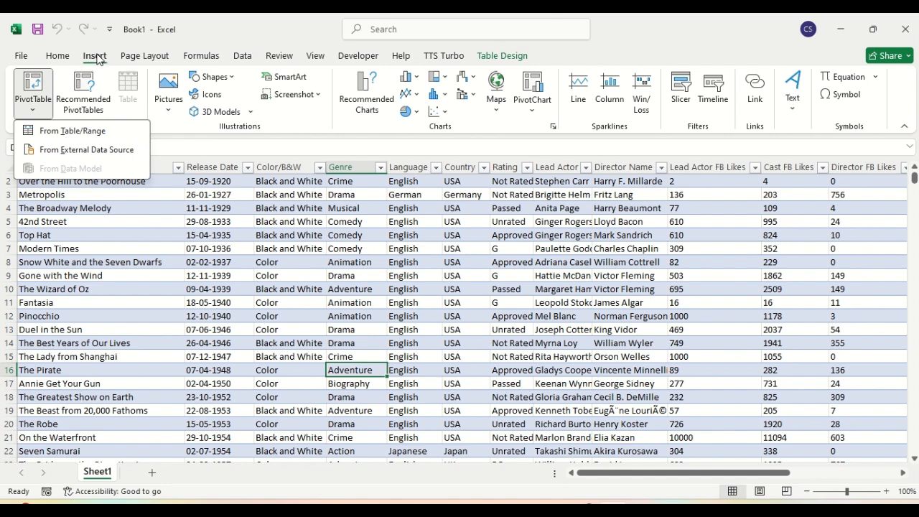
left_click(66, 133)
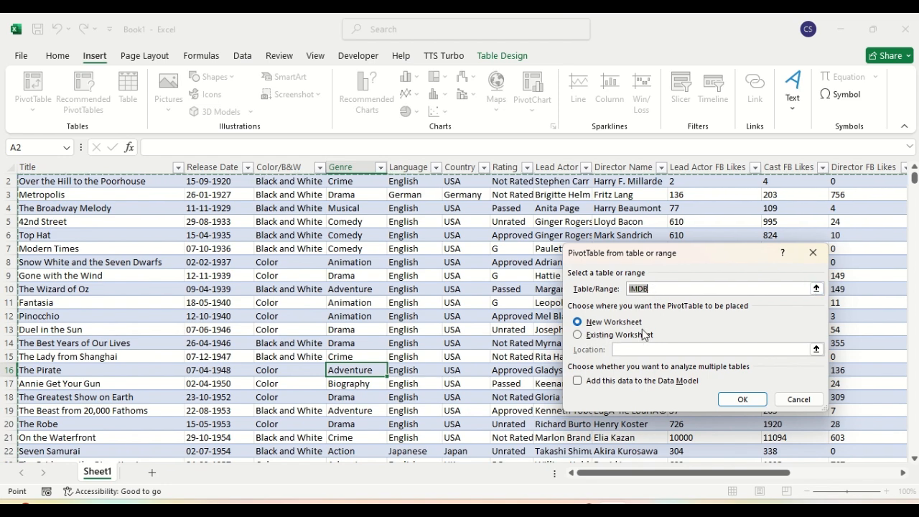
left_click(743, 405)
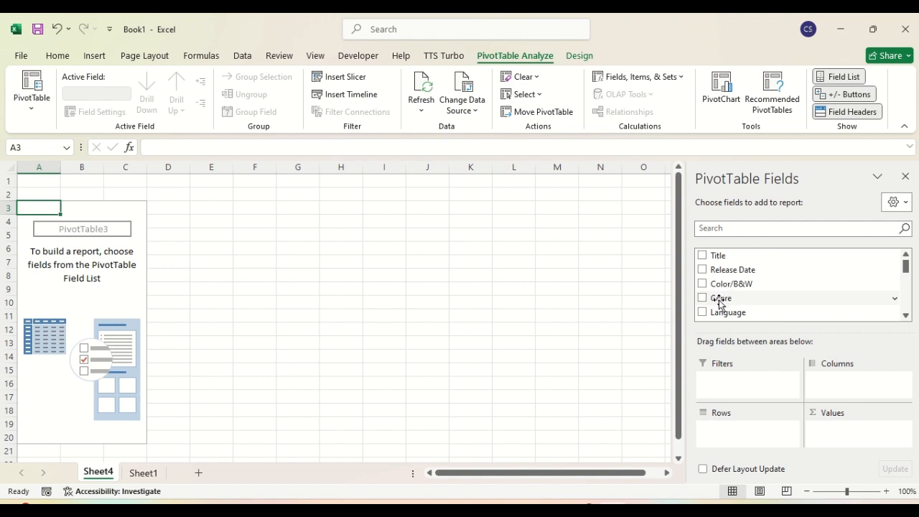
Step: Put Genre in Rows and sum Gross Revenue in Values, then search fields for 'col'
left_click_drag(720, 302, 720, 439)
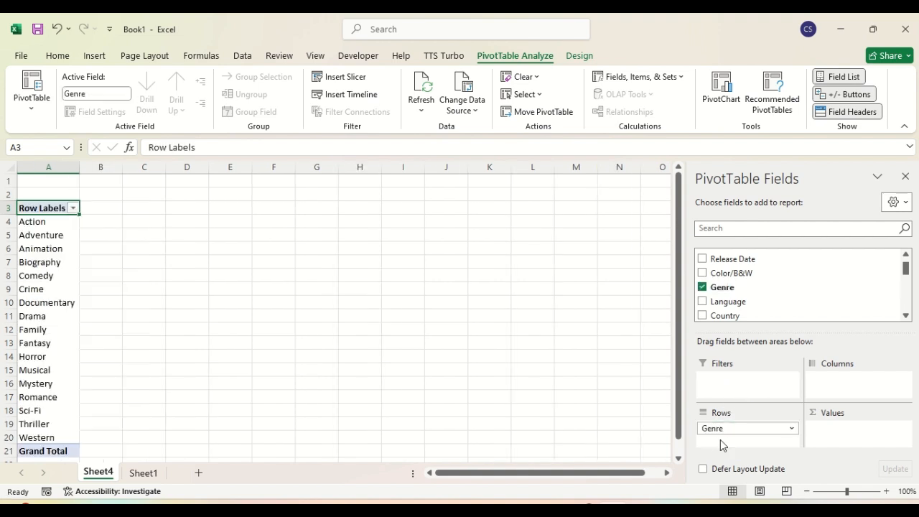
left_click(764, 230)
type("reve")
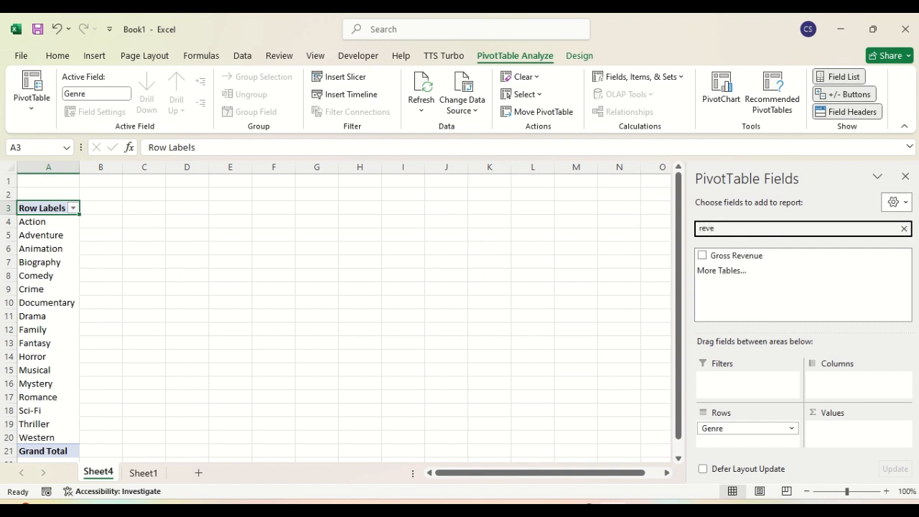
left_click_drag(753, 257, 853, 437)
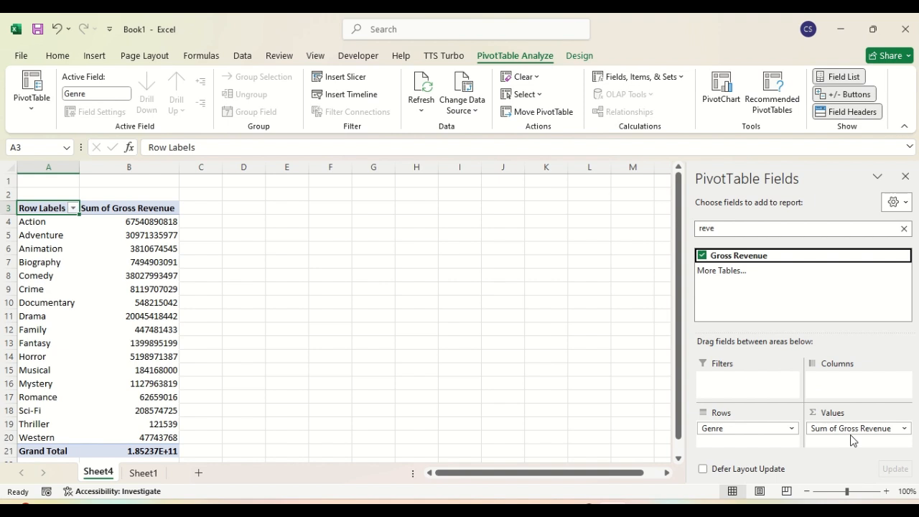
left_click(903, 230)
type("c")
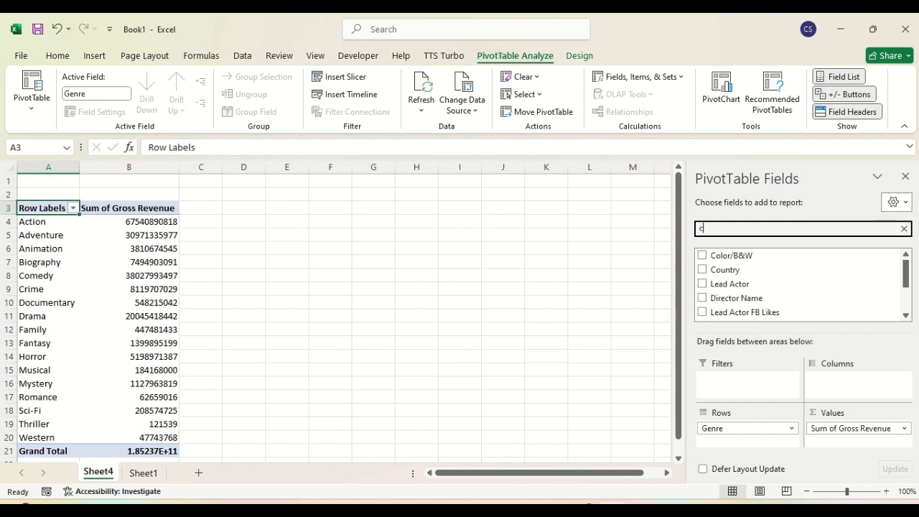
type("ol")
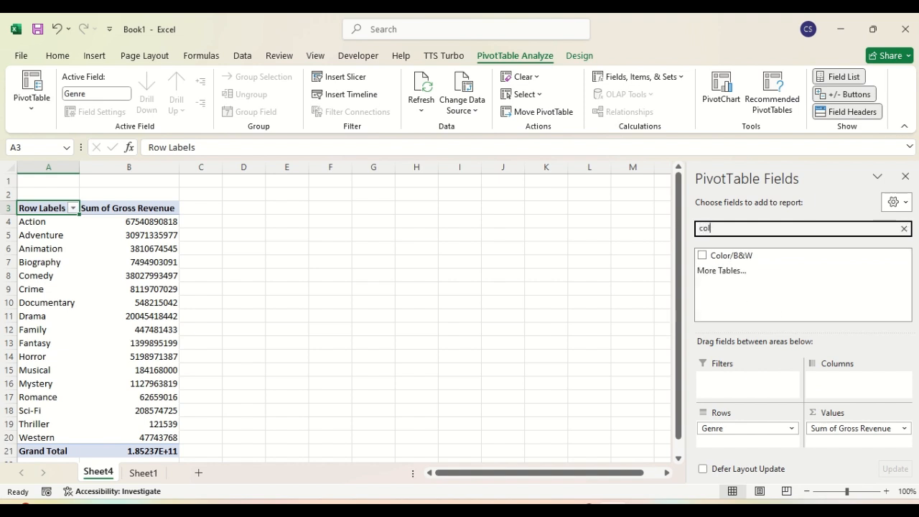
Step: Add Color/B&W and Rating as report filters above the PivotTable
left_click_drag(762, 255, 734, 388)
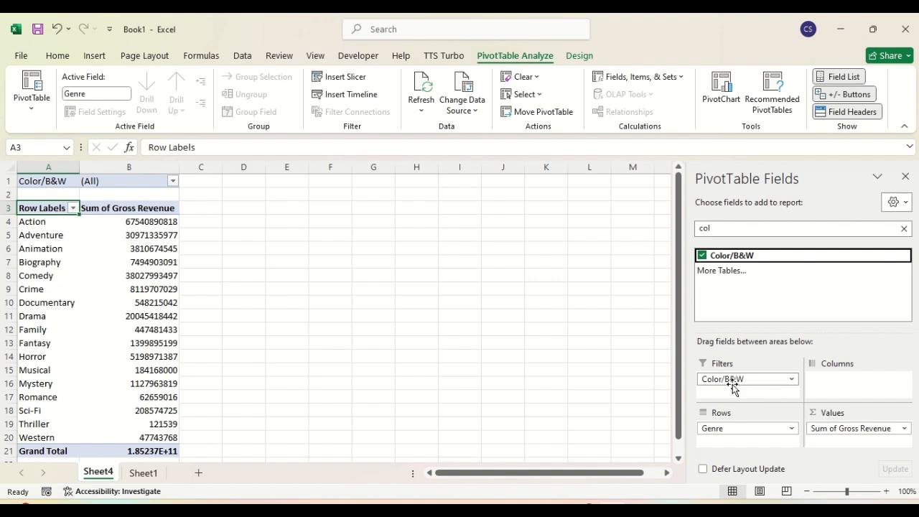
left_click(716, 228)
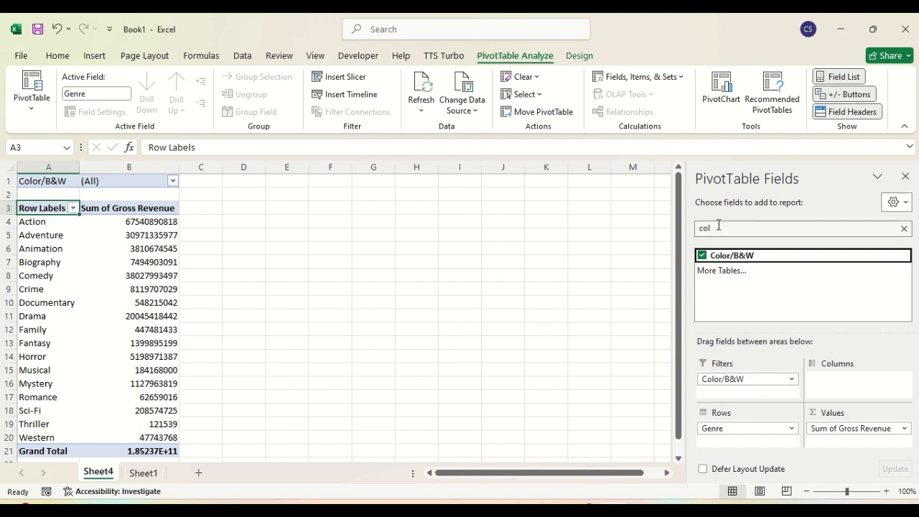
key("BackSpace")
key("BackSpace")
key("BackSpace")
type("t")
key("BackSpace")
type("r")
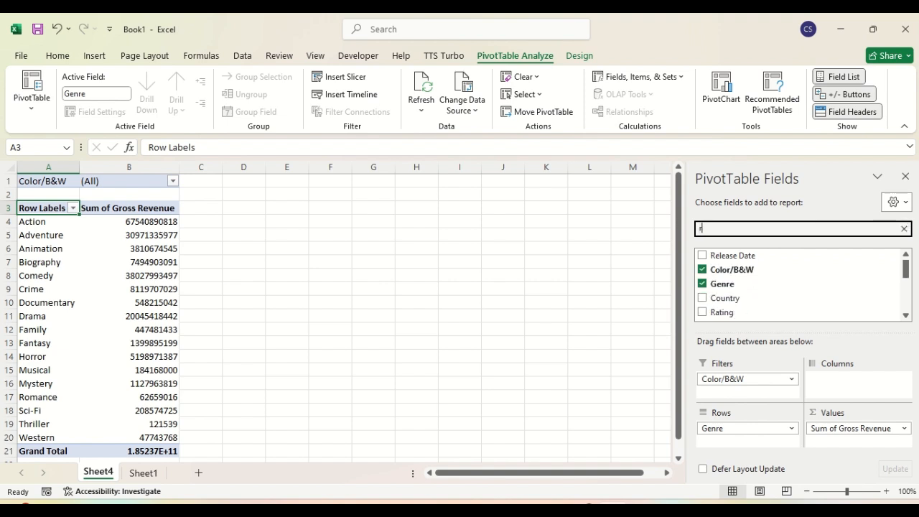
type("atin")
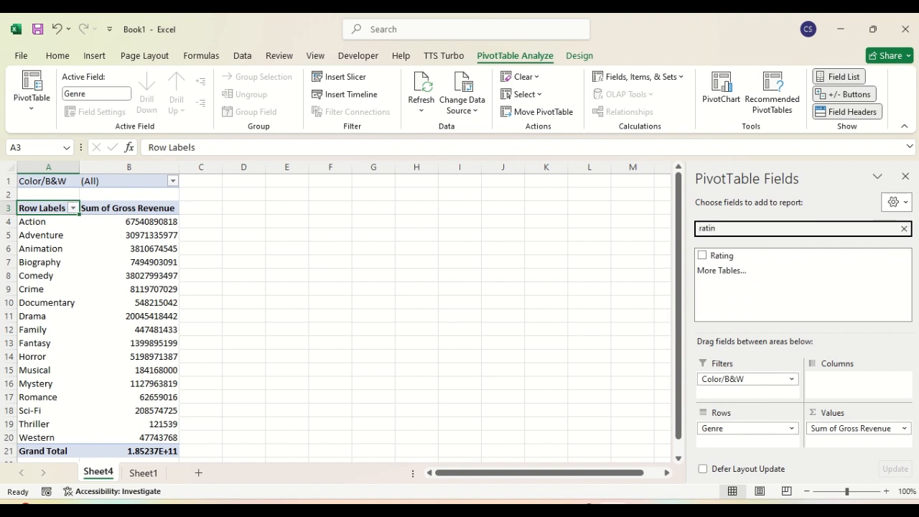
left_click_drag(721, 255, 717, 400)
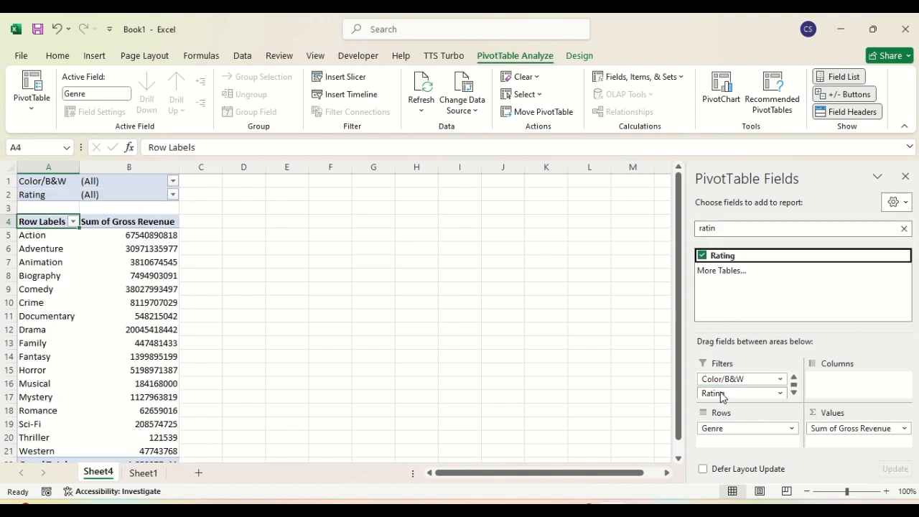
left_click(173, 181)
Step: Filter Color/B&W to Black and White, then switch the filter to Color
left_click(84, 227)
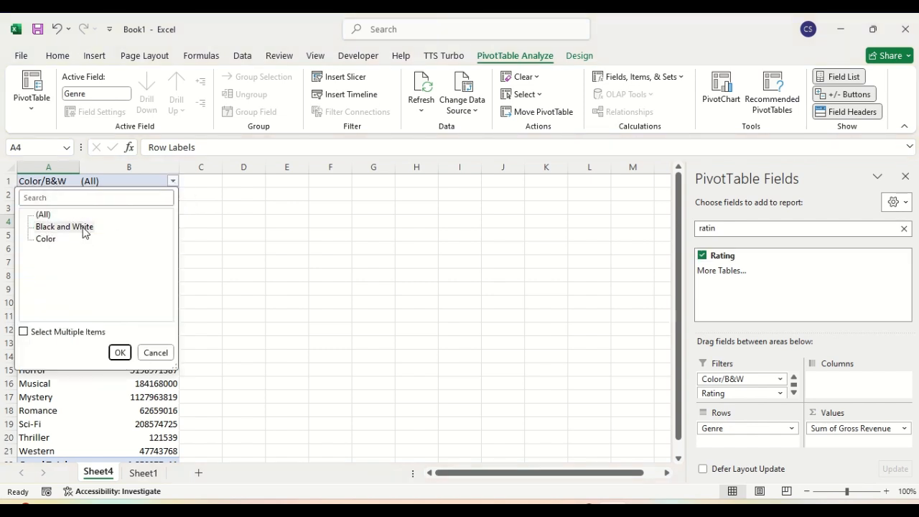
left_click(119, 353)
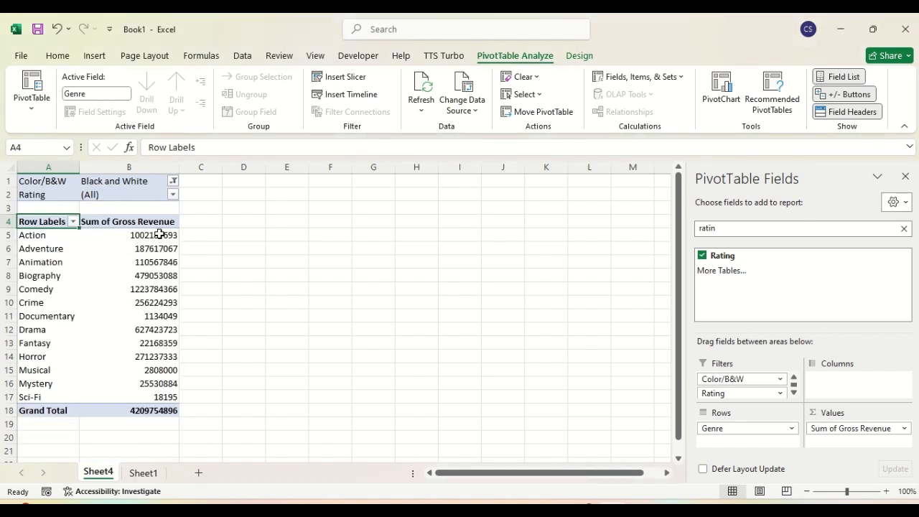
left_click(173, 182)
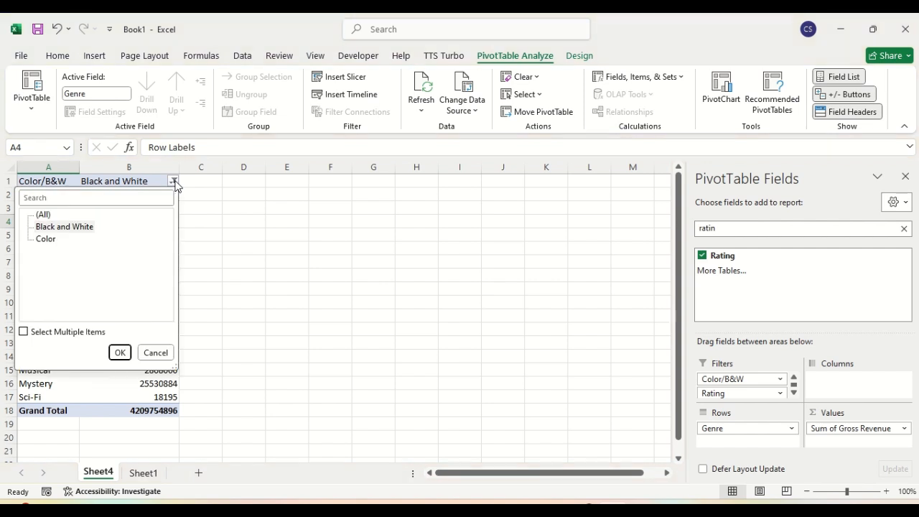
left_click(47, 239)
left_click(39, 241)
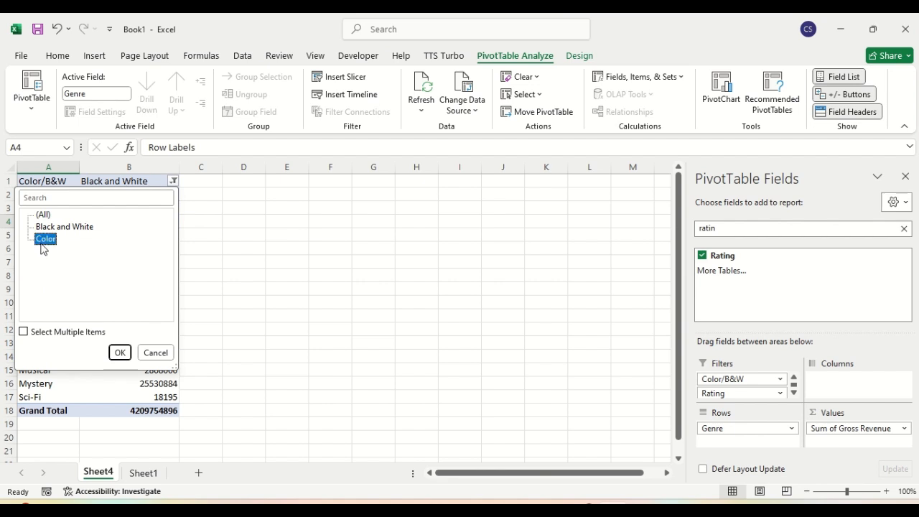
left_click(120, 352)
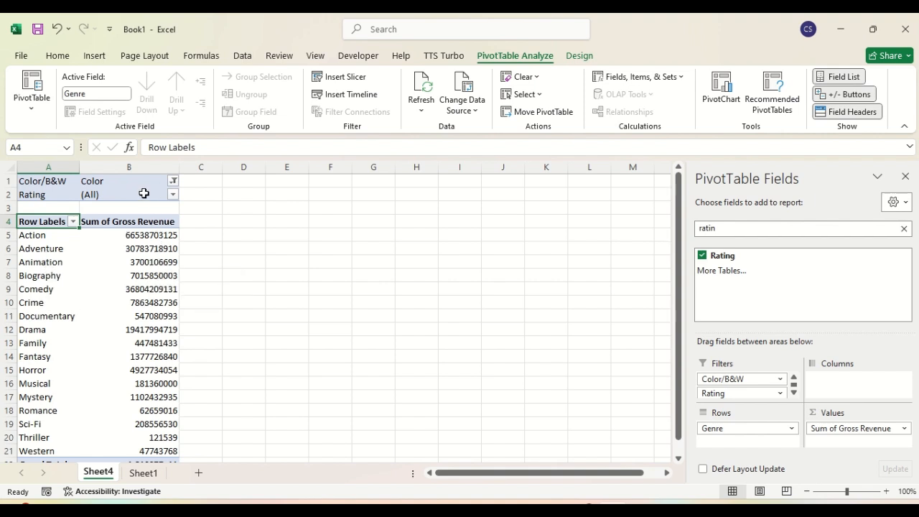
Step: Filter the Rating field to Approved only
left_click(173, 194)
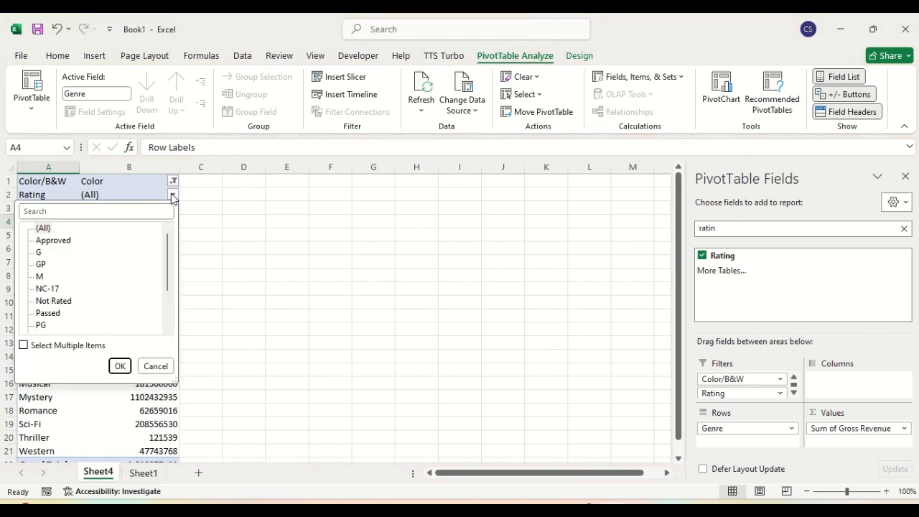
left_click(71, 239)
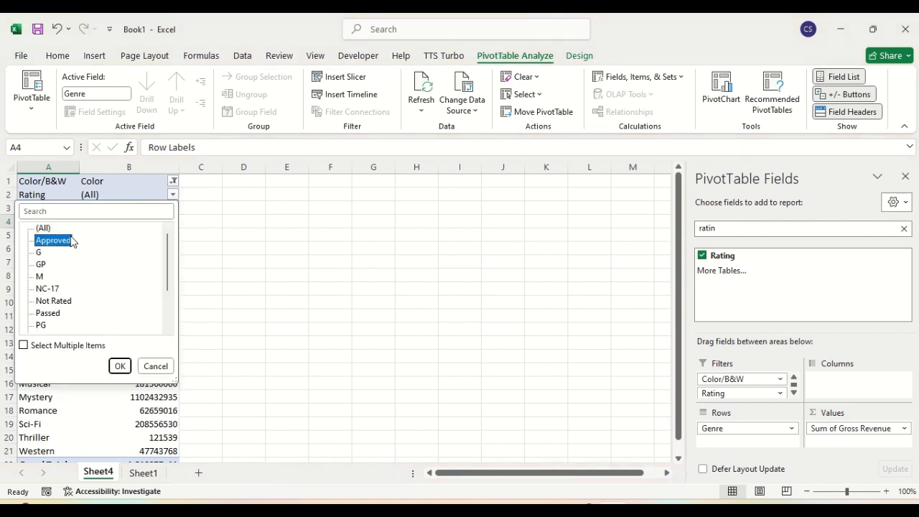
left_click(119, 365)
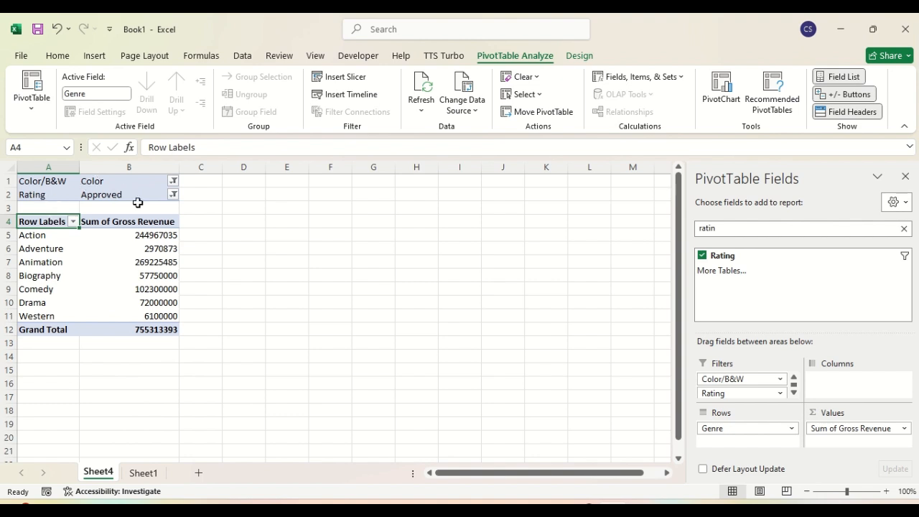
left_click(173, 195)
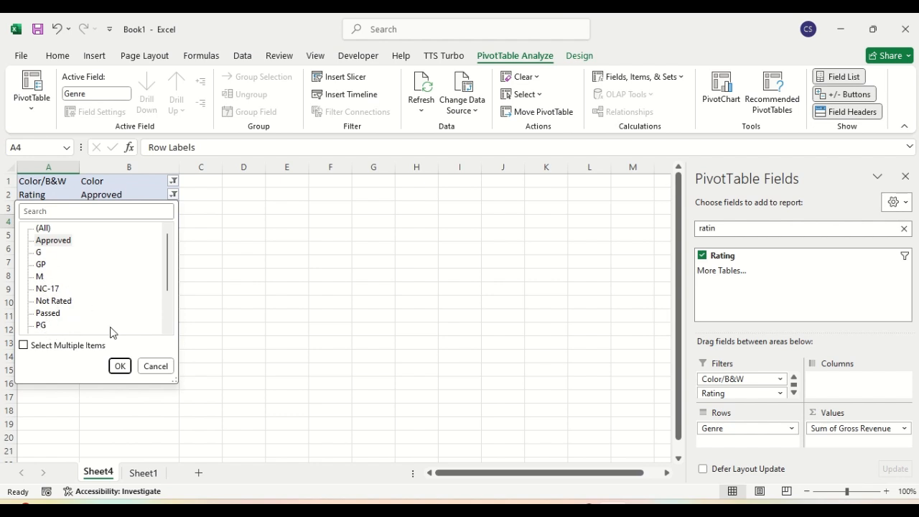
left_click(120, 366)
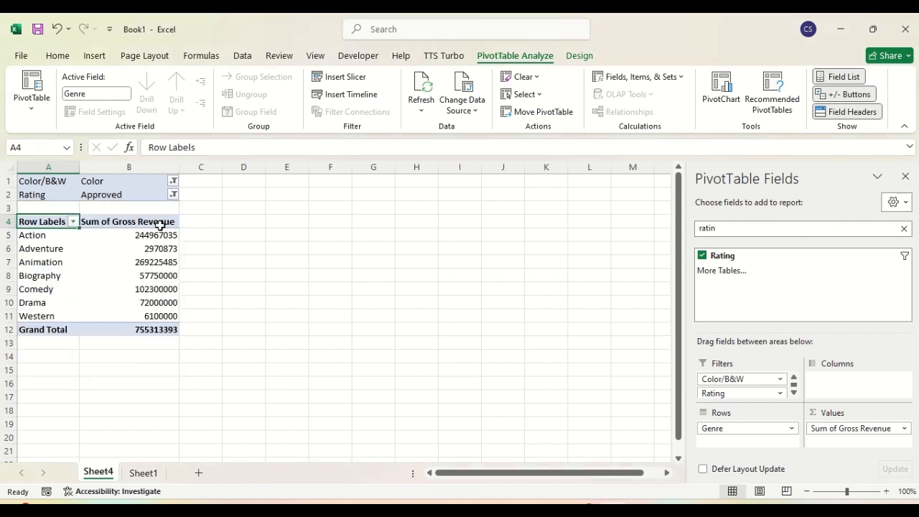
Step: Enable multiple items in the Rating filter and add G and GP alongside Approved
left_click(173, 195)
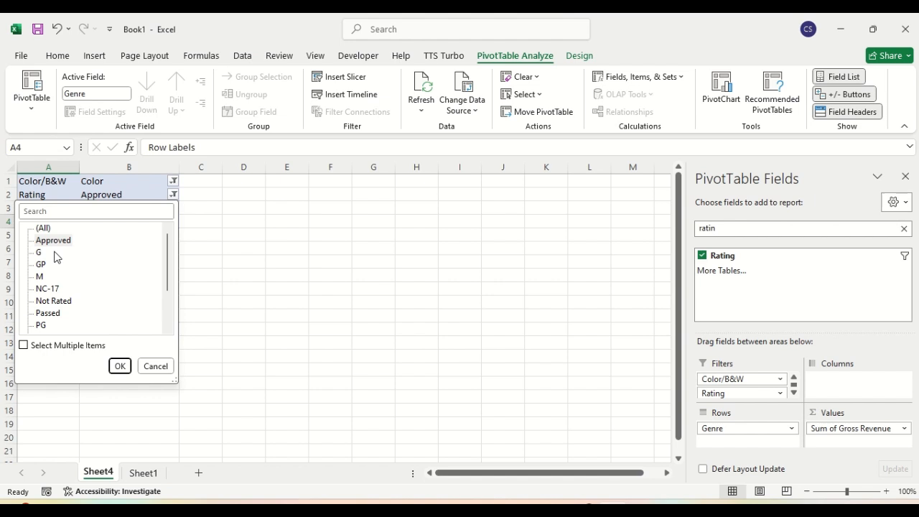
left_click(23, 345)
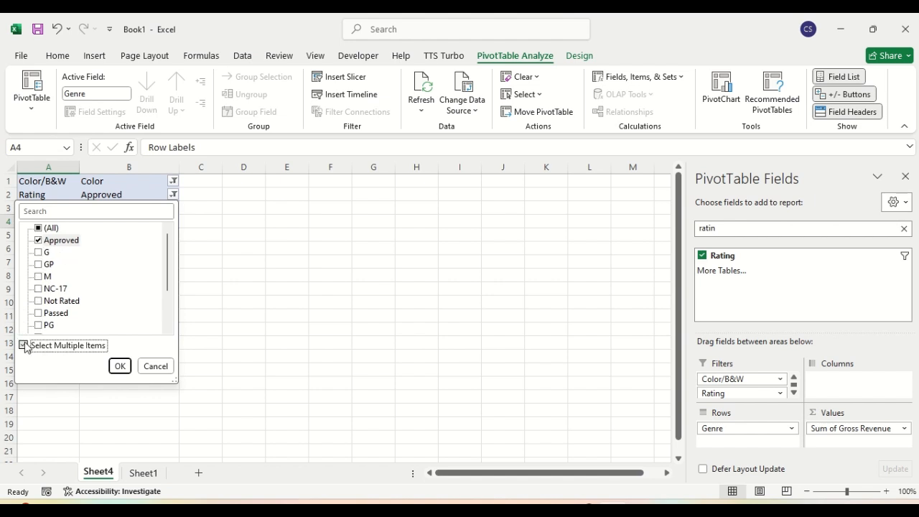
left_click(38, 252)
left_click(39, 264)
left_click(120, 365)
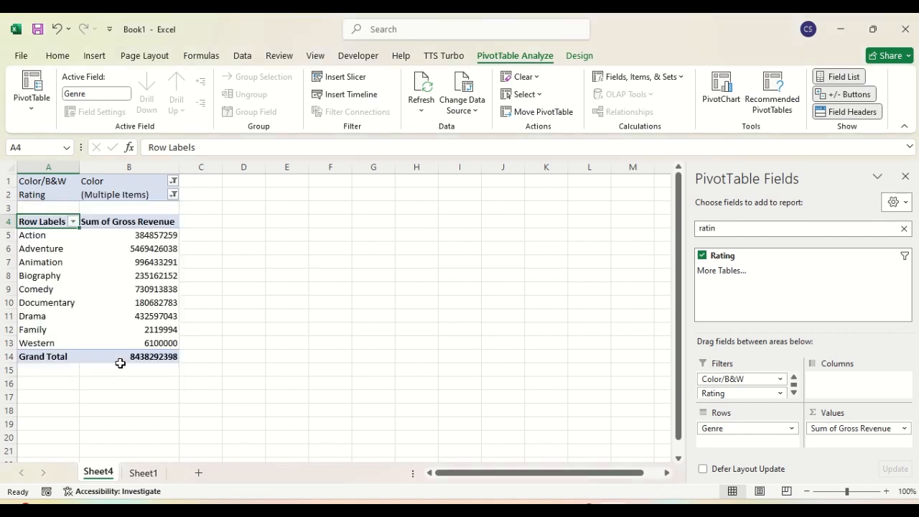
left_click(353, 311)
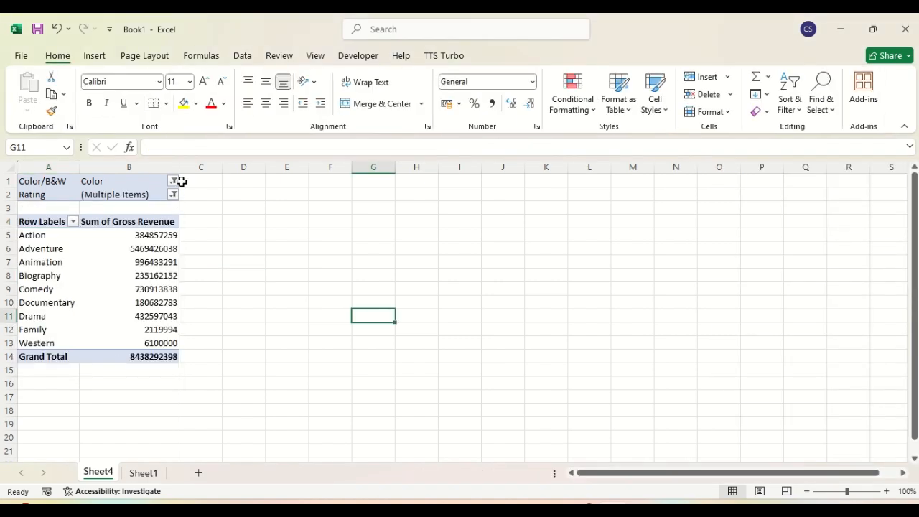
mouse_move(91, 274)
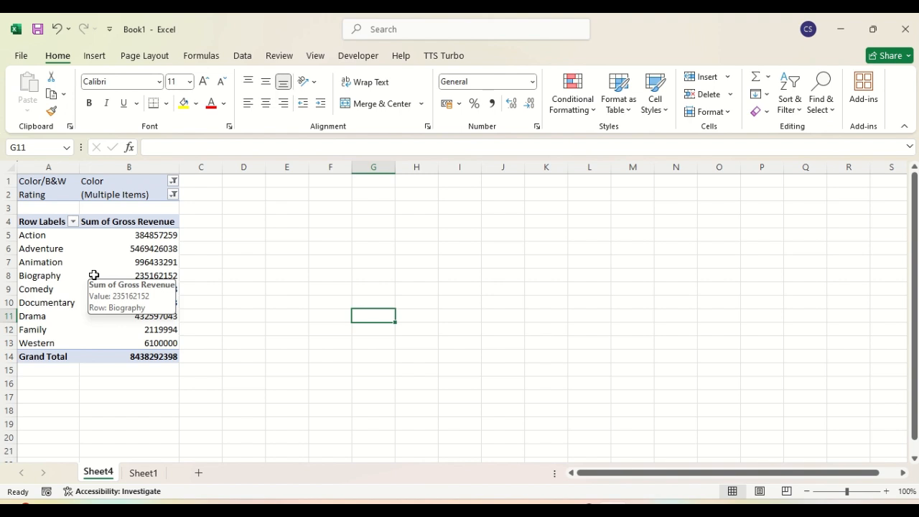
left_click(45, 280)
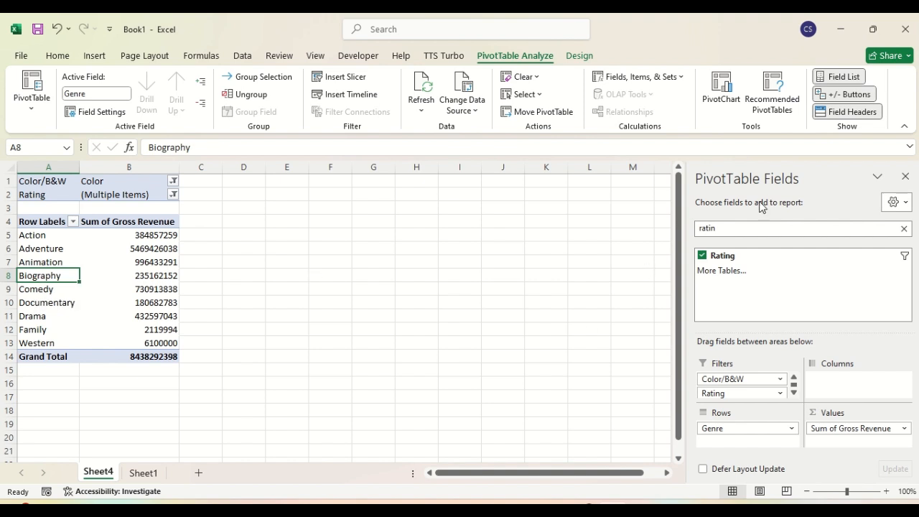
left_click(511, 321)
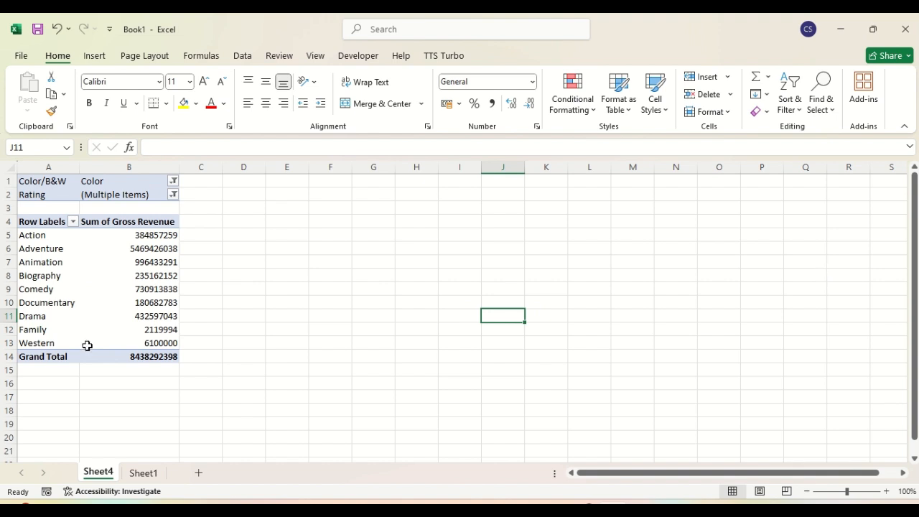
left_click(42, 262)
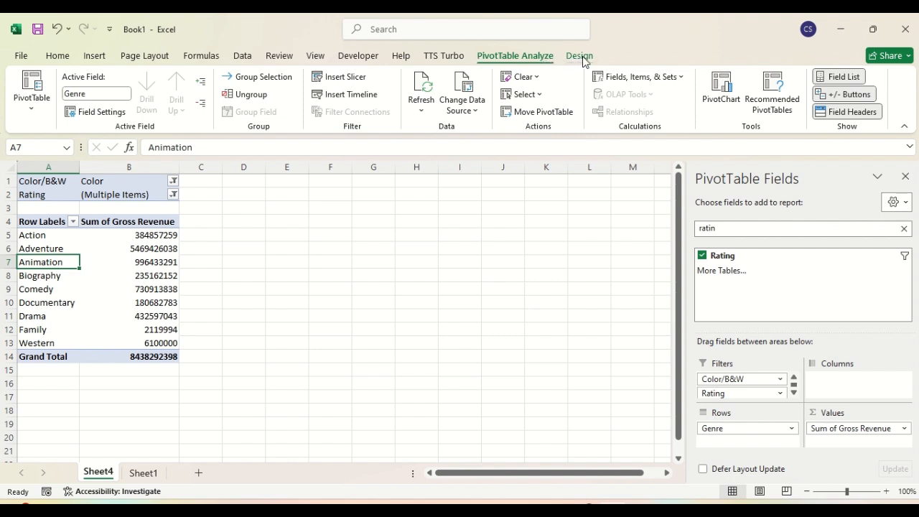
left_click(307, 238)
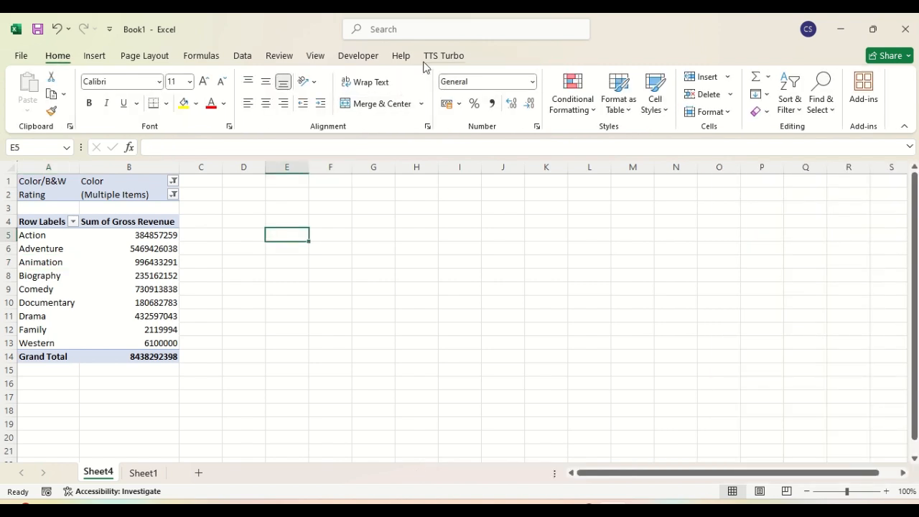
left_click(22, 264)
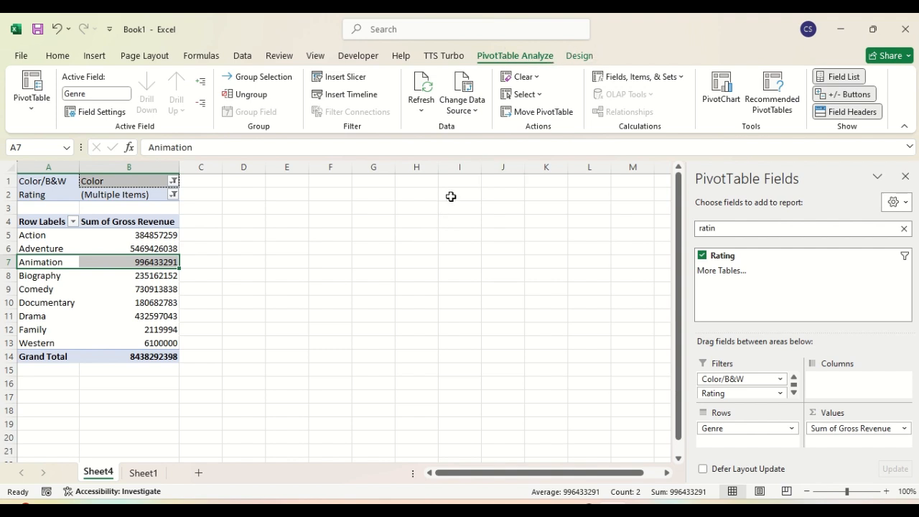
left_click(463, 220)
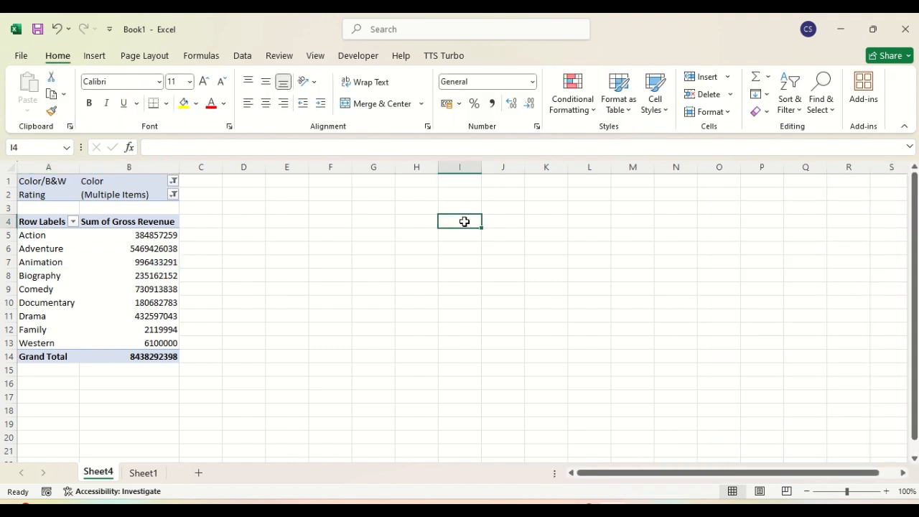
left_click(42, 256)
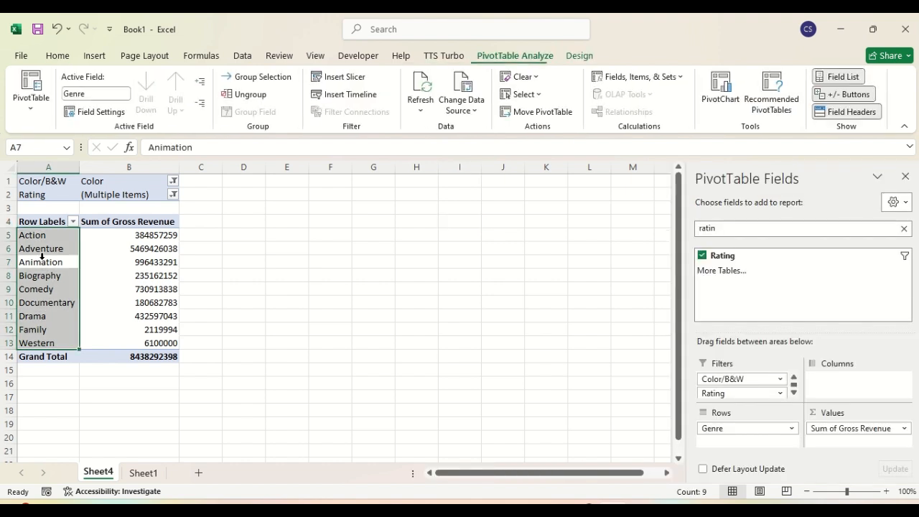
left_click(41, 248)
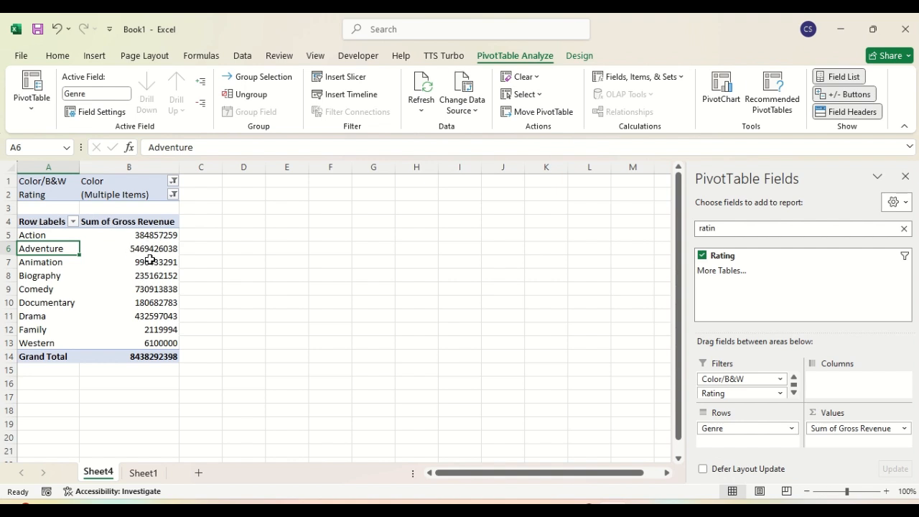
mouse_move(153, 248)
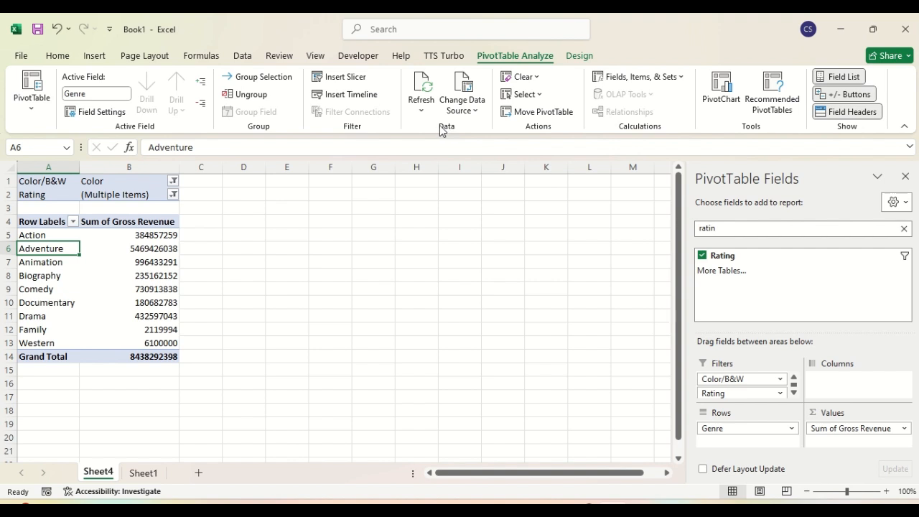
Step: Clear All fields and filters from PivotTable3
left_click(539, 79)
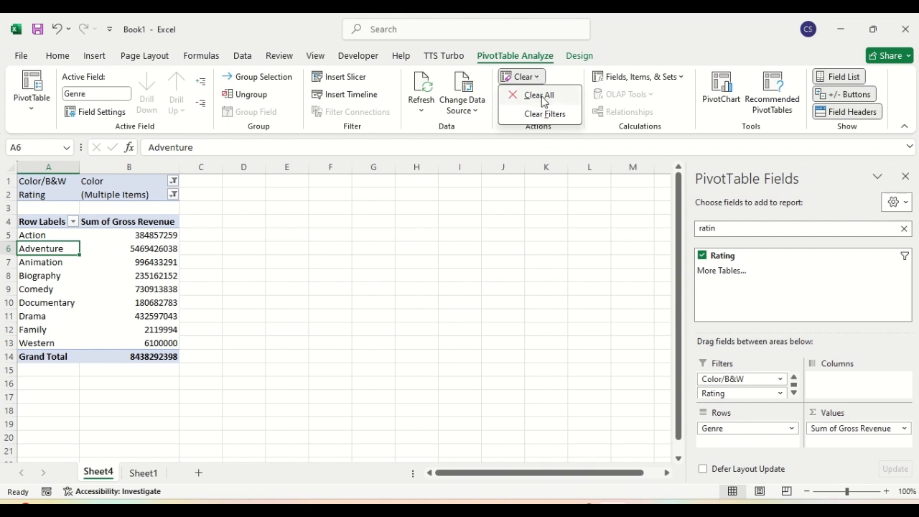
left_click(540, 97)
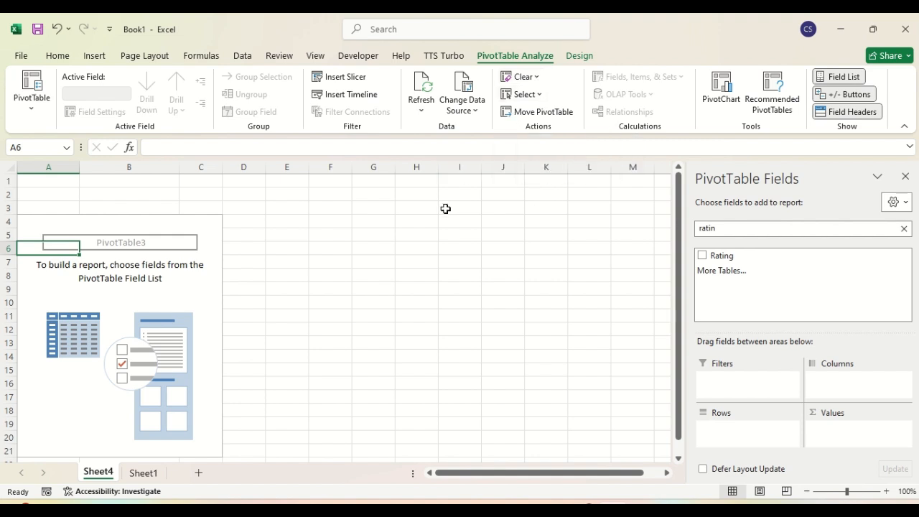
left_click(538, 77)
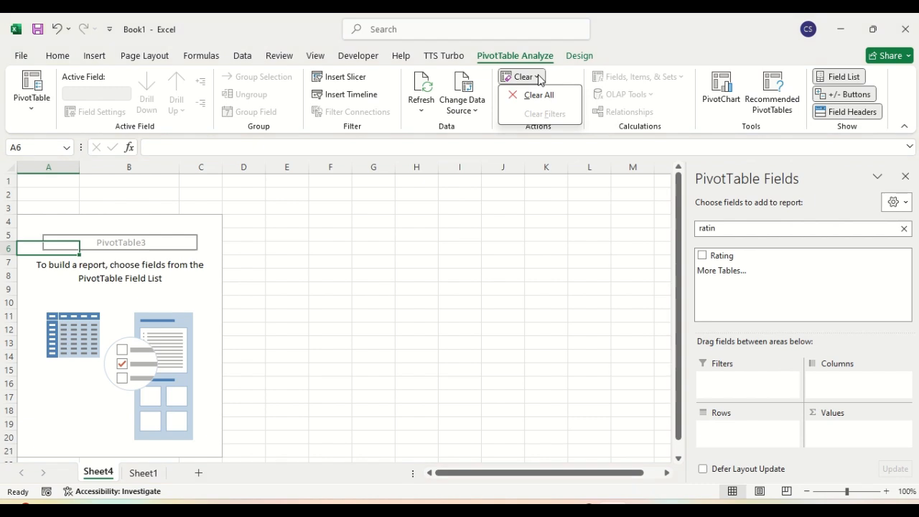
Step: Undo Clear All with Ctrl+Z to restore the genre revenue PivotTable
left_click(457, 303)
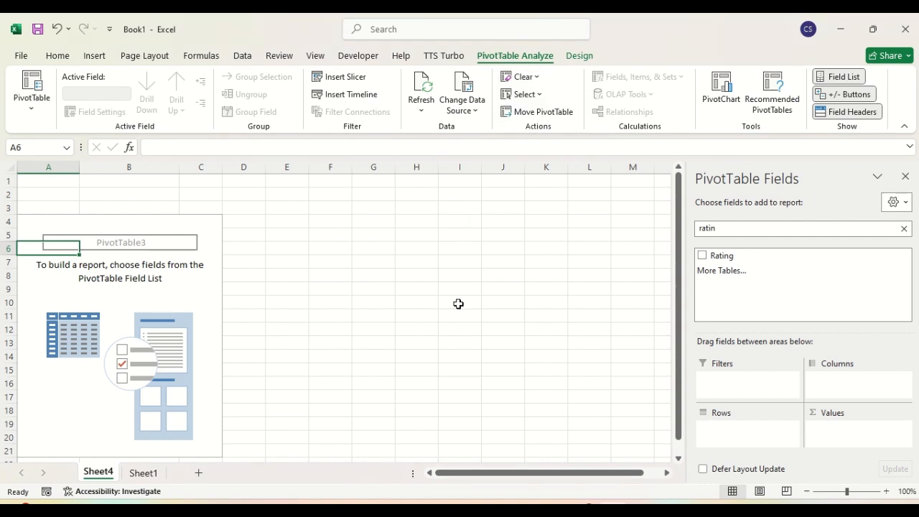
key("ctrl+z")
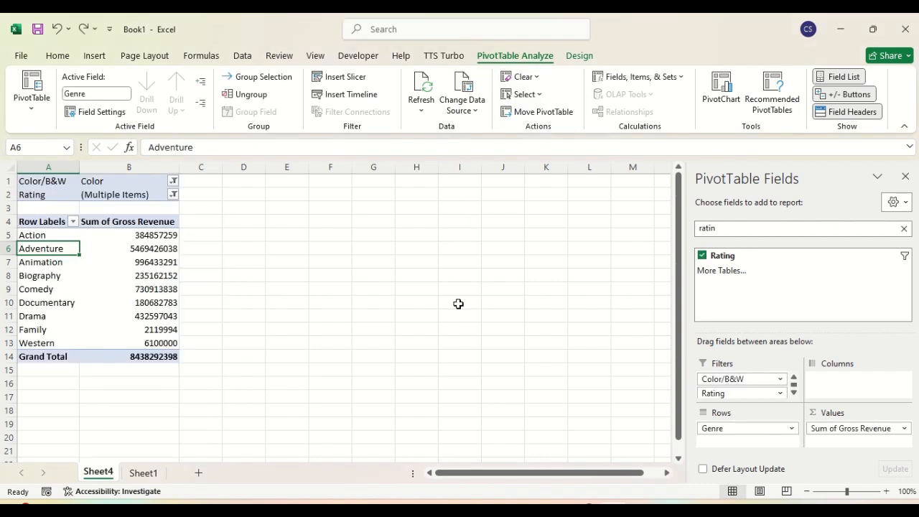
left_click(536, 78)
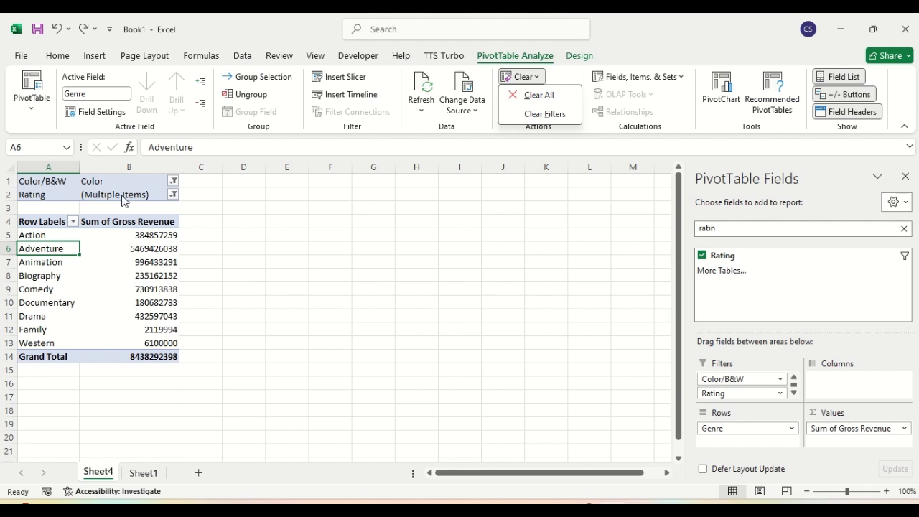
left_click(173, 196)
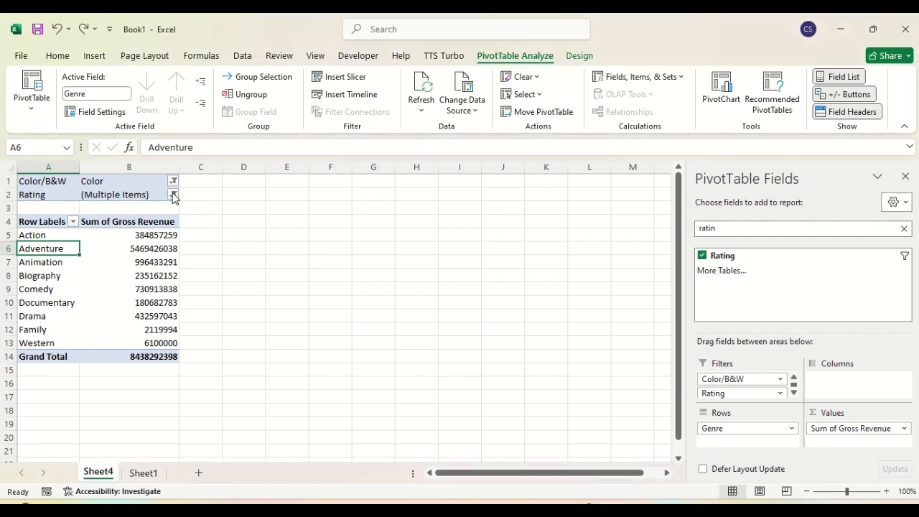
Step: Filter Rating to Approved only, giving a 755313393 grand total
left_click(172, 195)
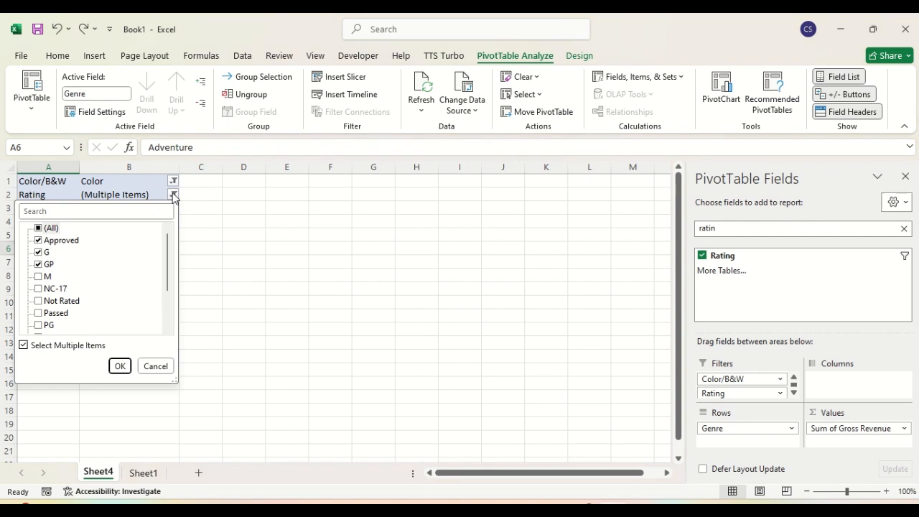
left_click(40, 229)
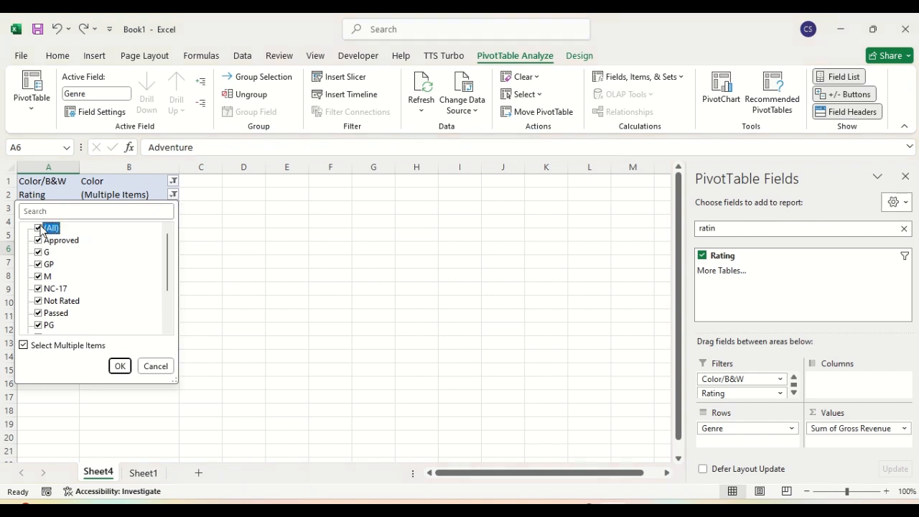
left_click(39, 228)
left_click(39, 241)
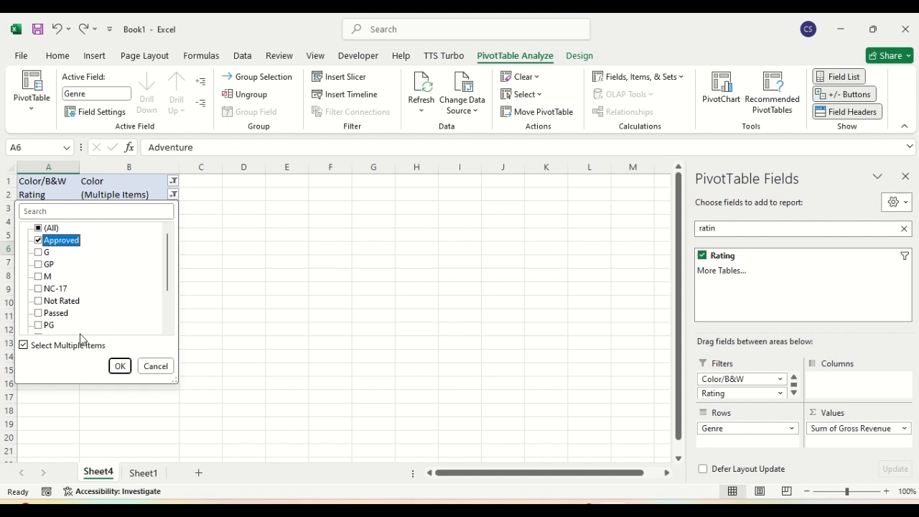
left_click(120, 366)
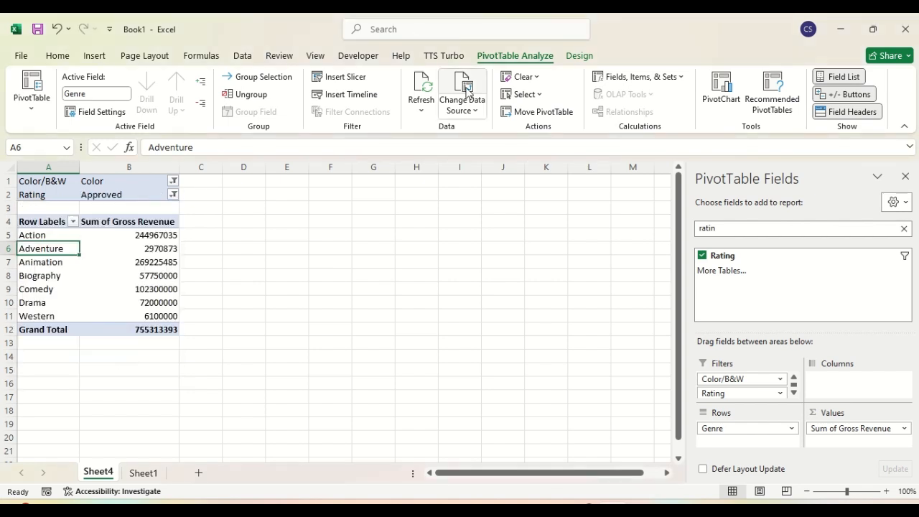
Step: Clear Filters so Color/B&W and Rating both return to (All)
left_click(533, 78)
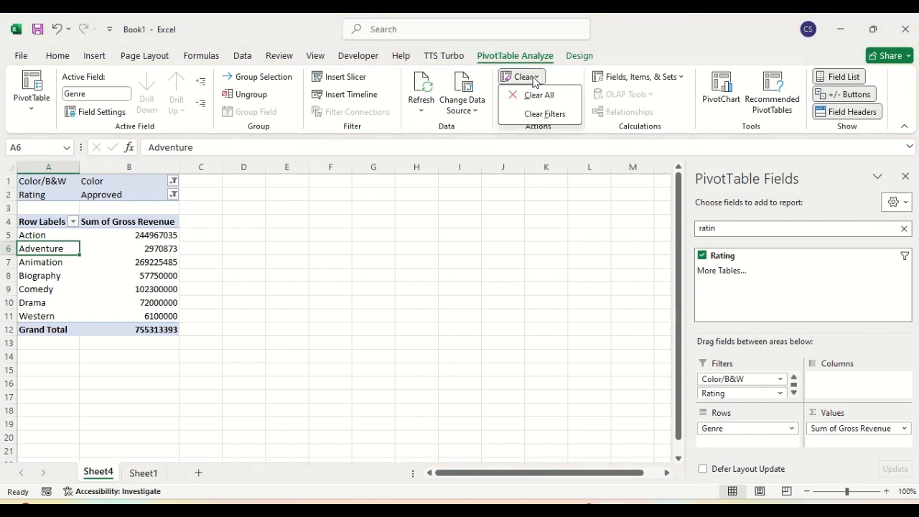
left_click(535, 114)
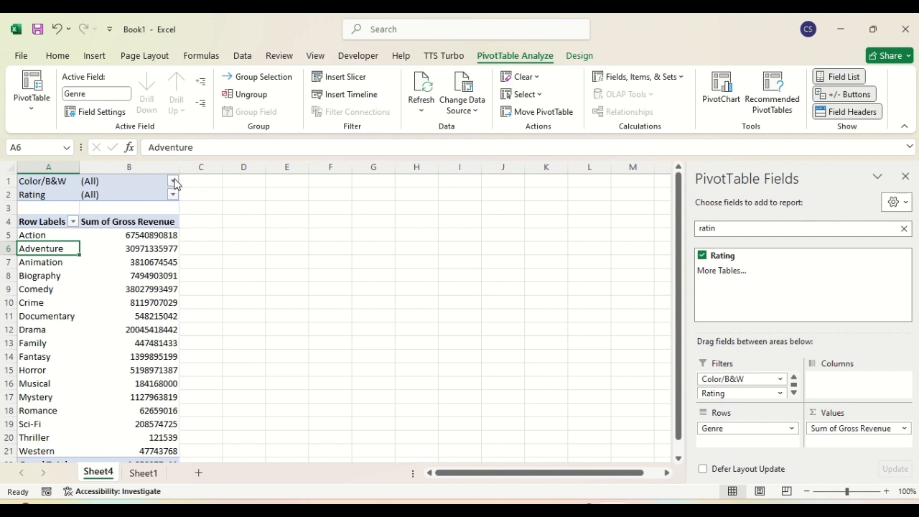
left_click(537, 79)
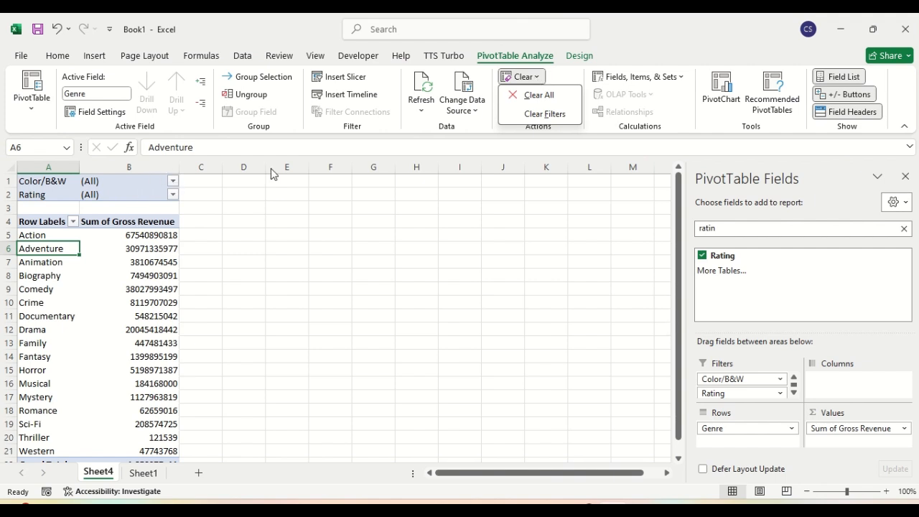
left_click(457, 224)
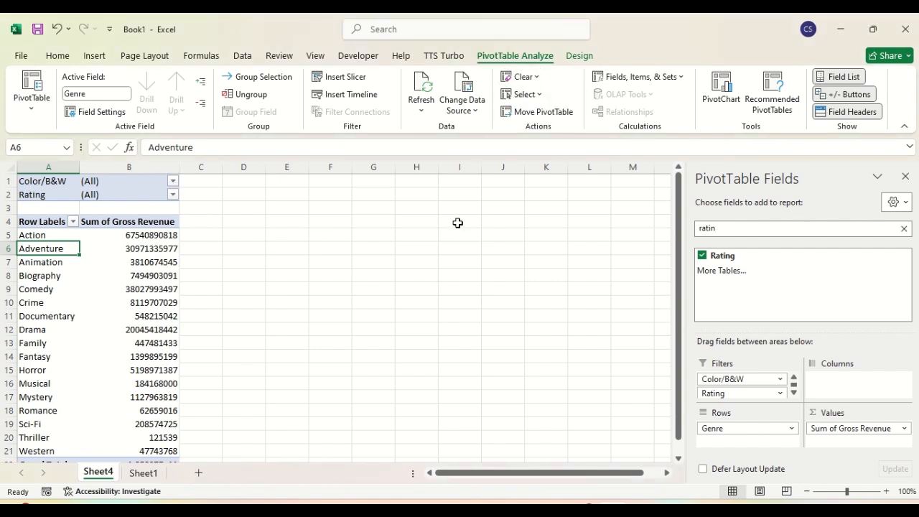
Step: Try the PivotTable Select options, selecting the Biography row and the Action revenue in B5
left_click(524, 94)
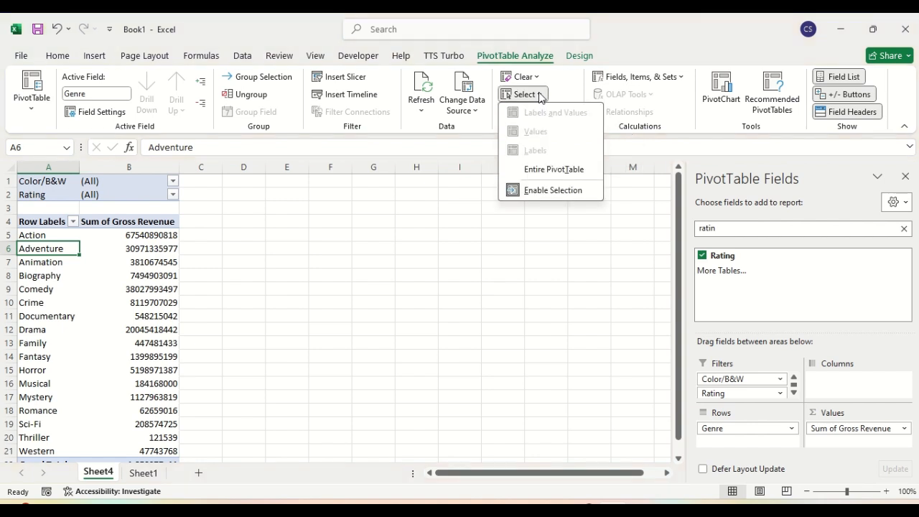
left_click(406, 250)
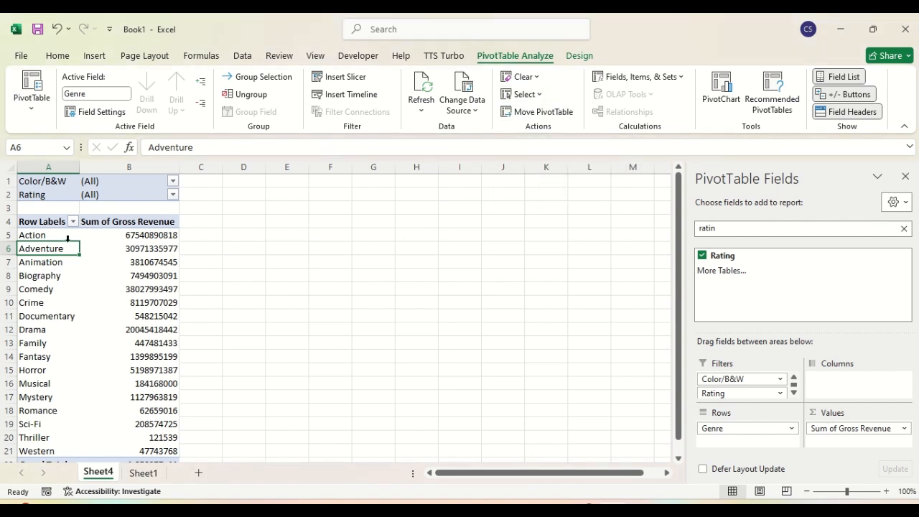
left_click(32, 272)
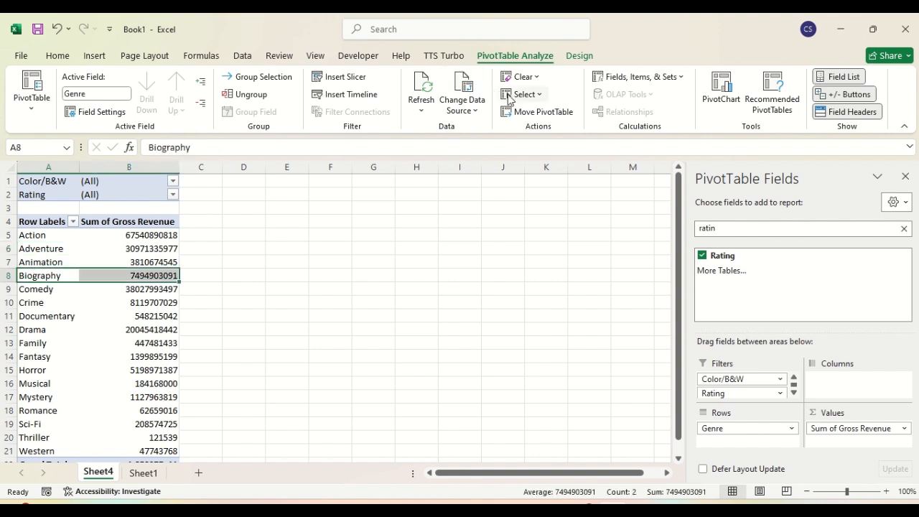
left_click(531, 94)
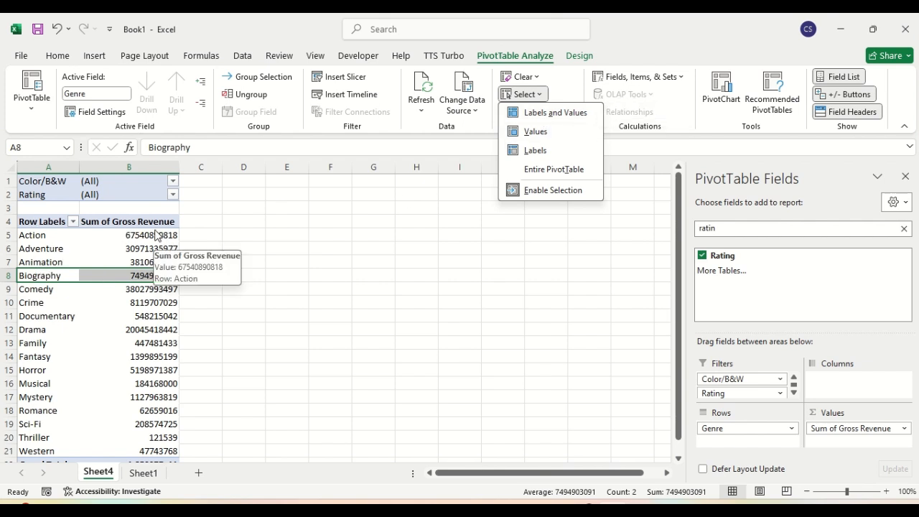
left_click(551, 114)
left_click(524, 94)
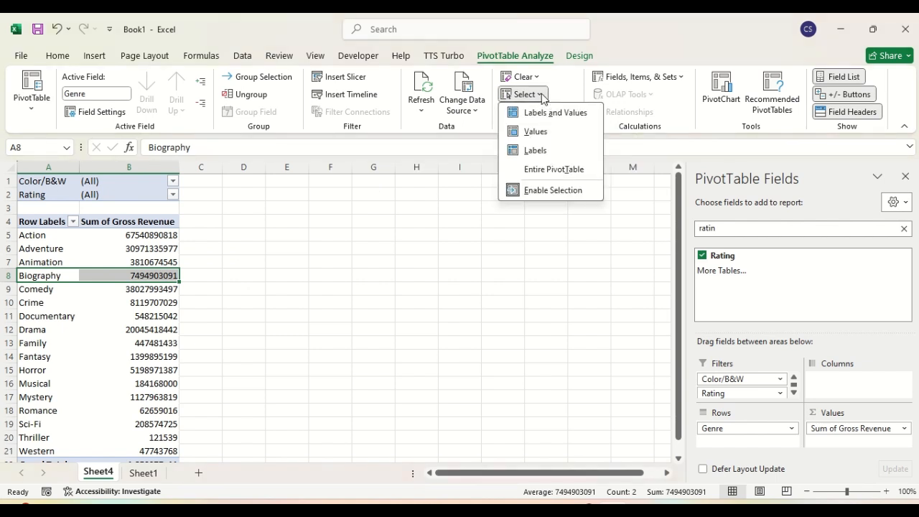
left_click(534, 132)
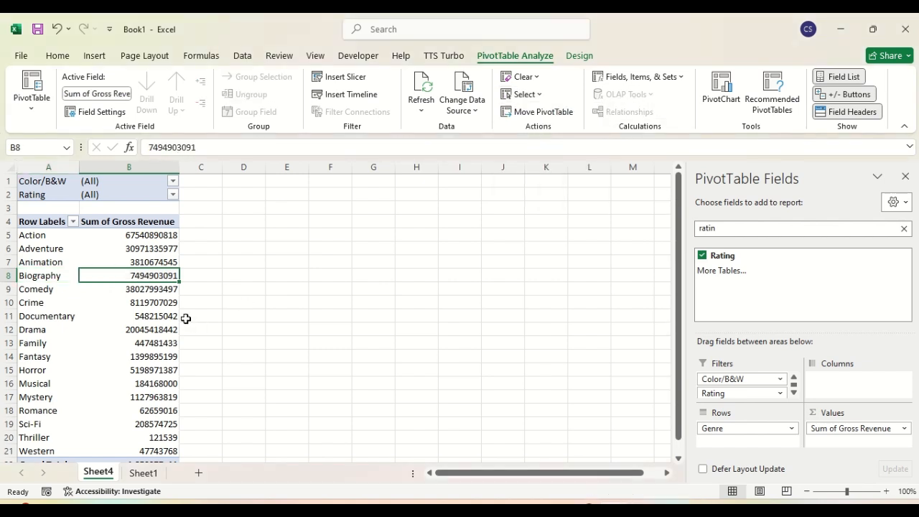
left_click(160, 239)
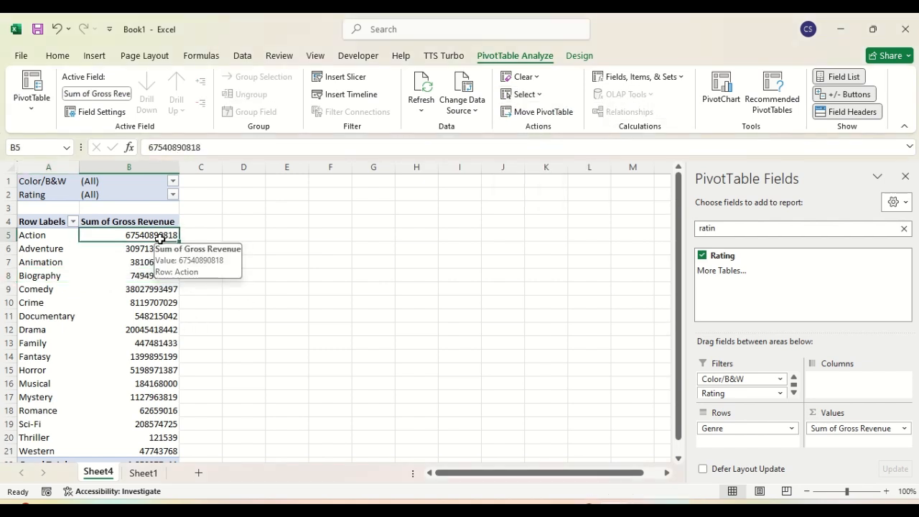
Step: Select the entire PivotTable, then only its values, and finally only its row labels
left_click(527, 94)
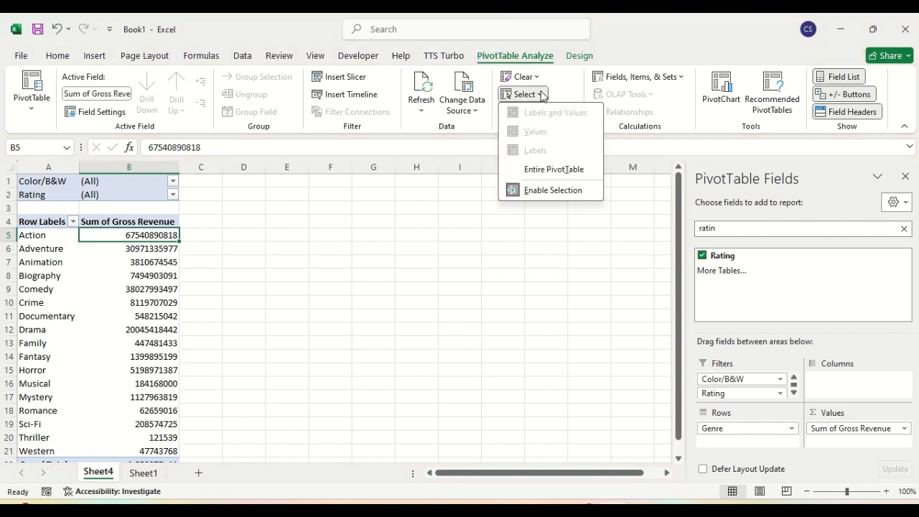
left_click(552, 170)
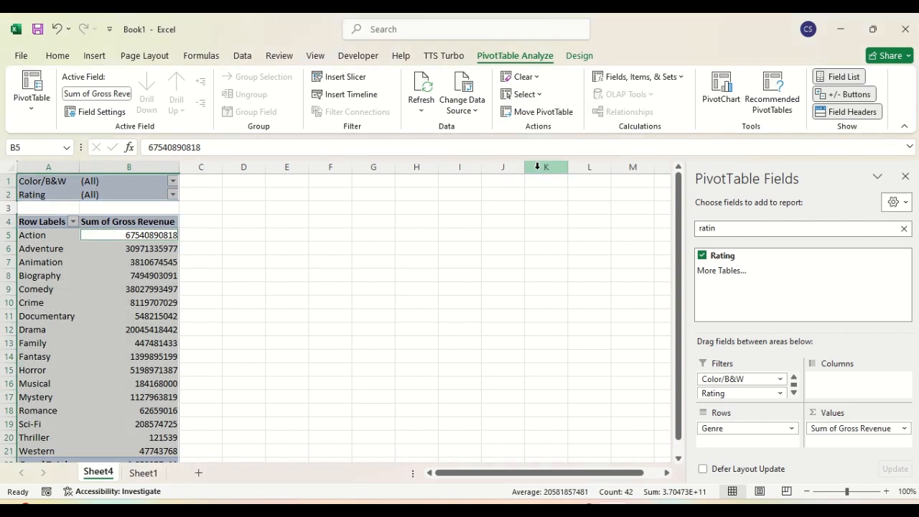
left_click(537, 94)
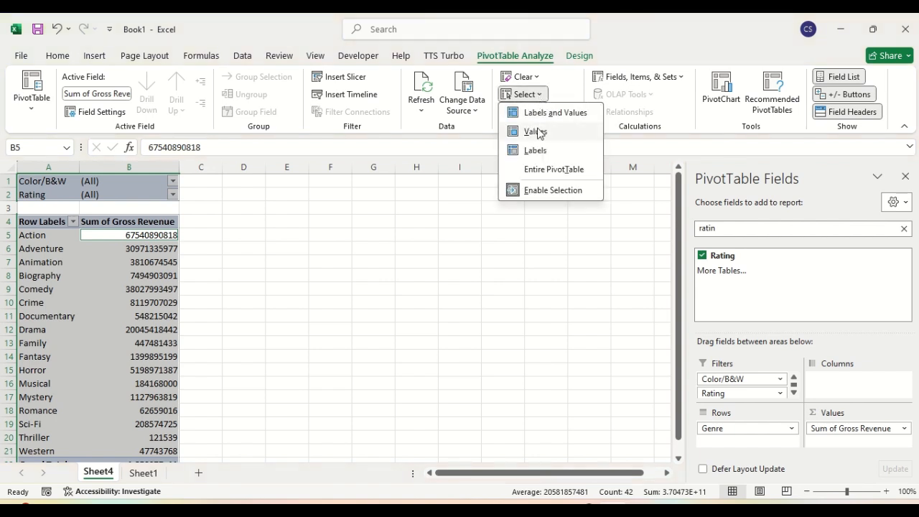
left_click(535, 131)
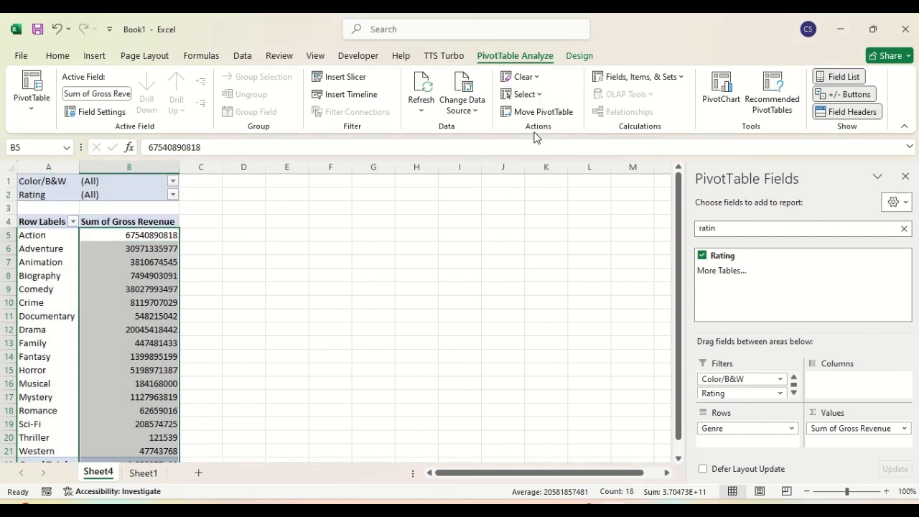
left_click(540, 94)
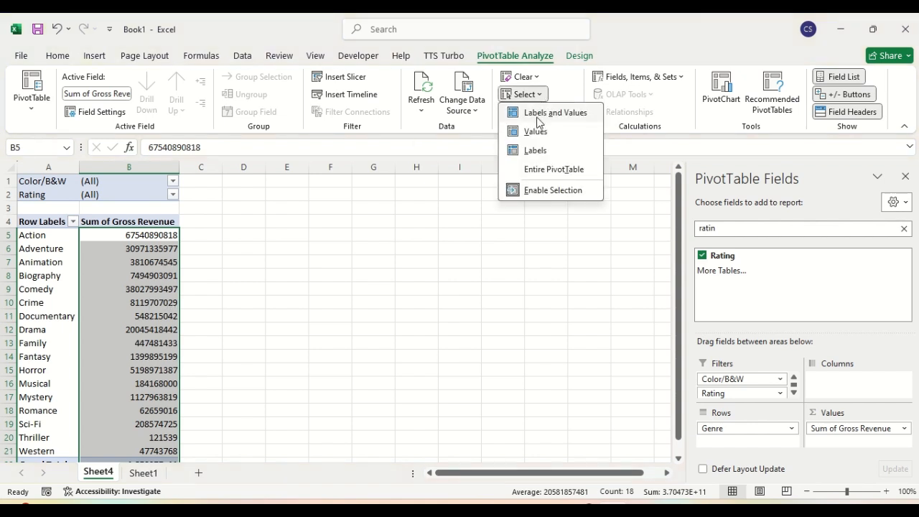
left_click(535, 149)
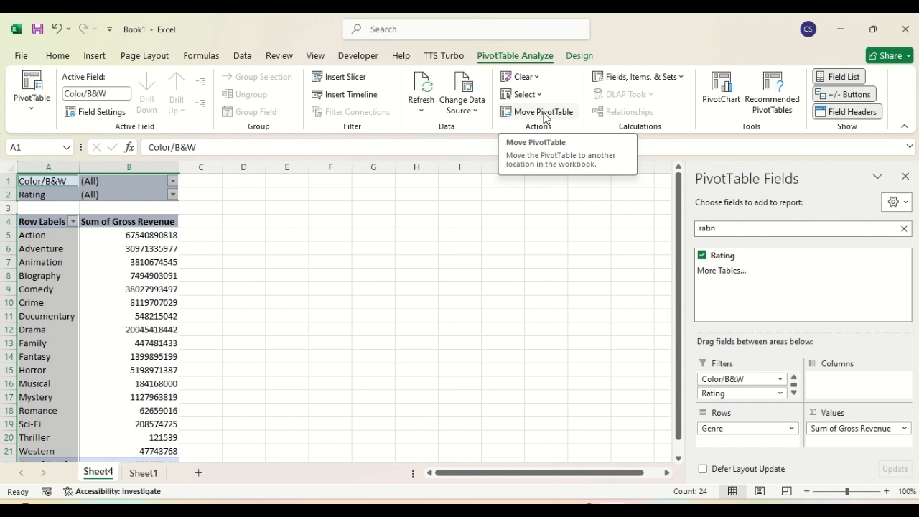
left_click(404, 249)
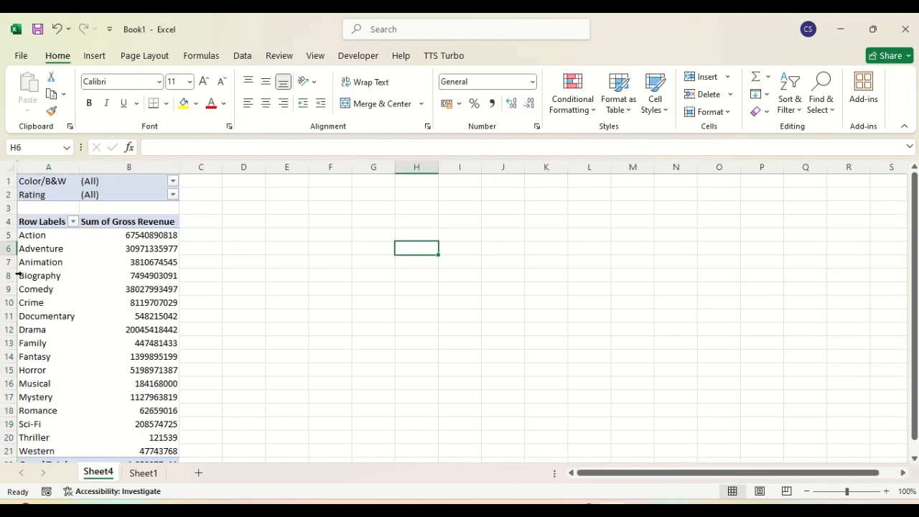
left_click(64, 261)
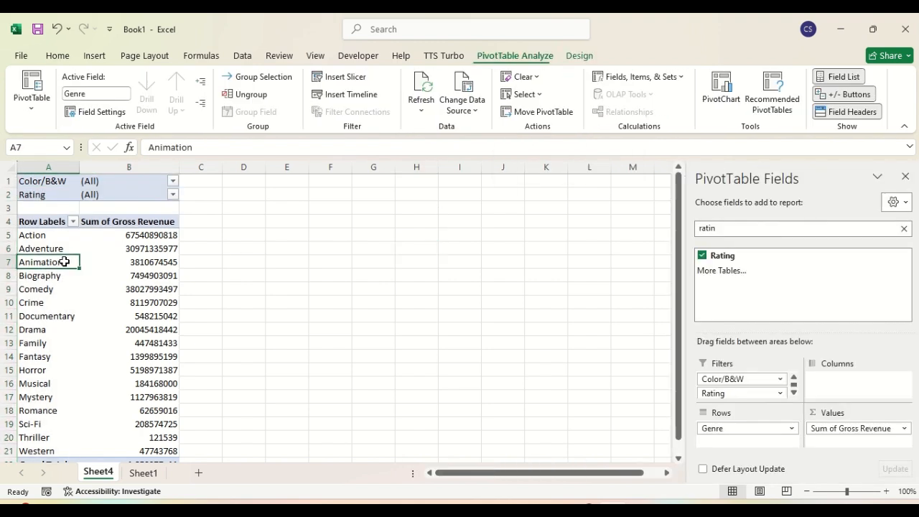
left_click(544, 111)
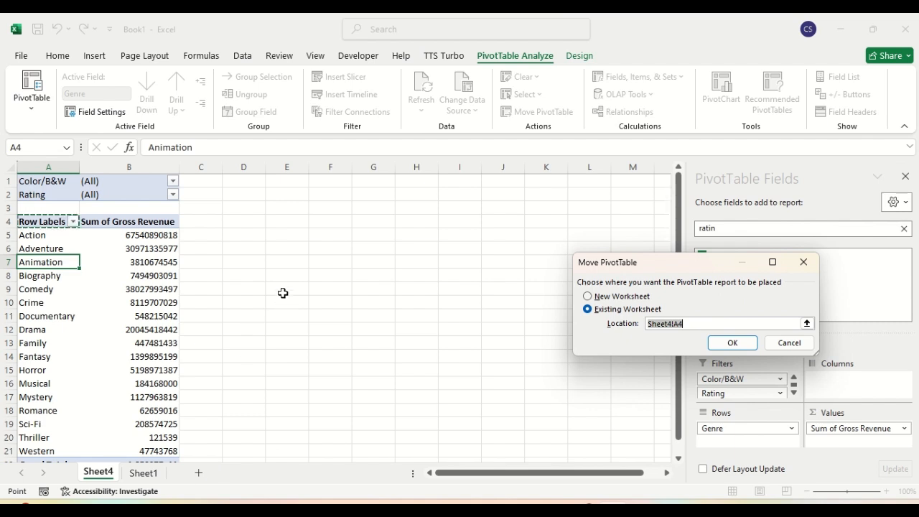
left_click(330, 194)
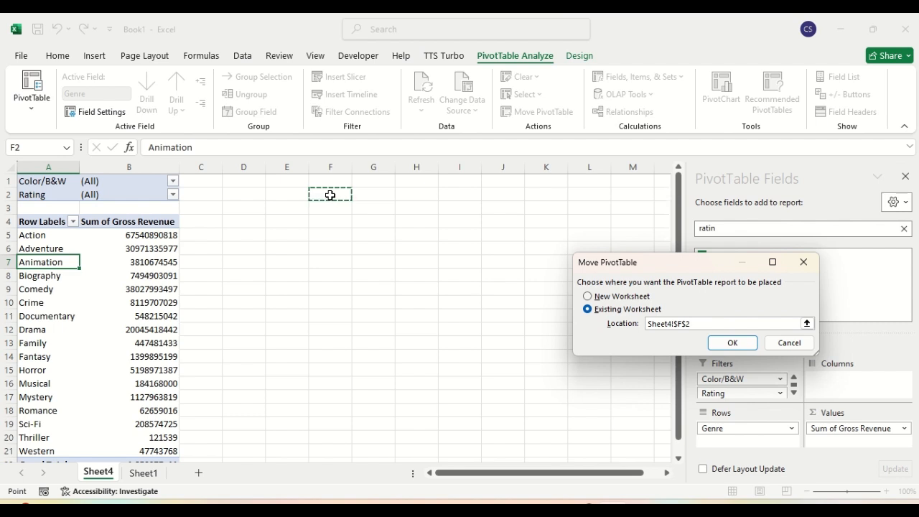
left_click(730, 345)
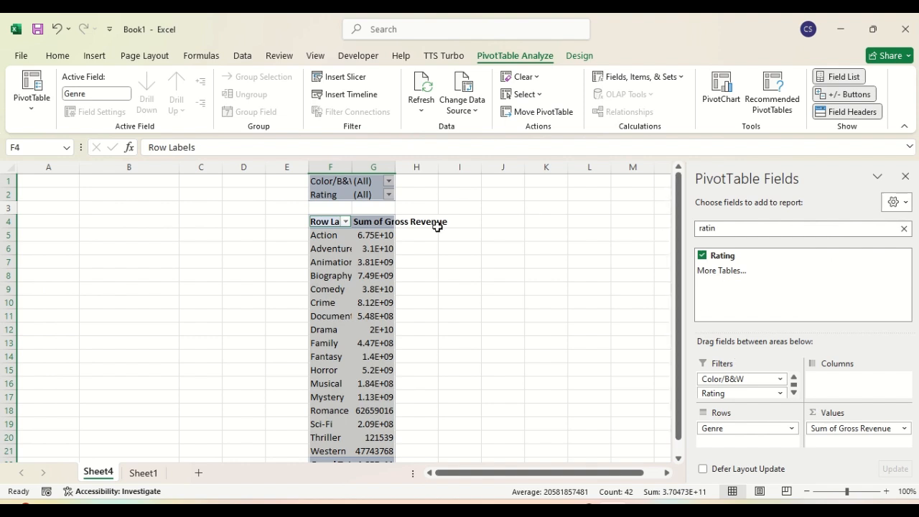
double_click(351, 170)
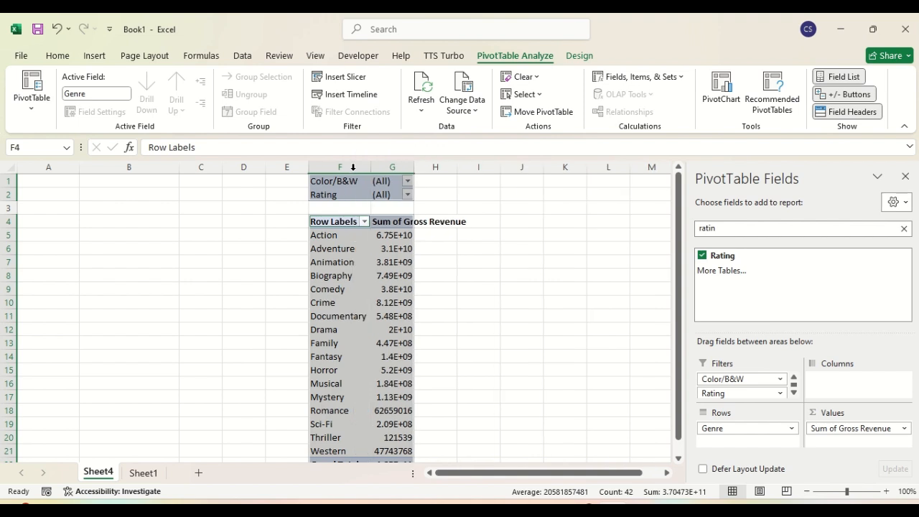
double_click(413, 167)
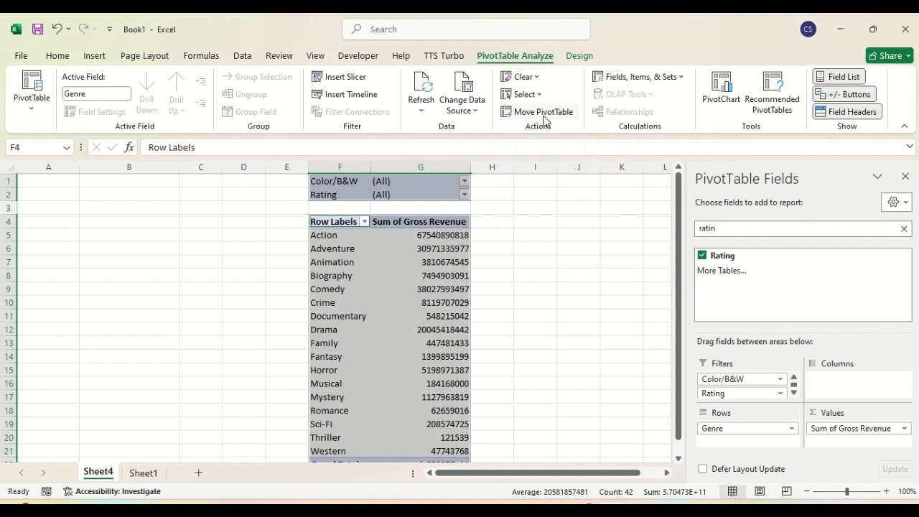
key("ctrl+z")
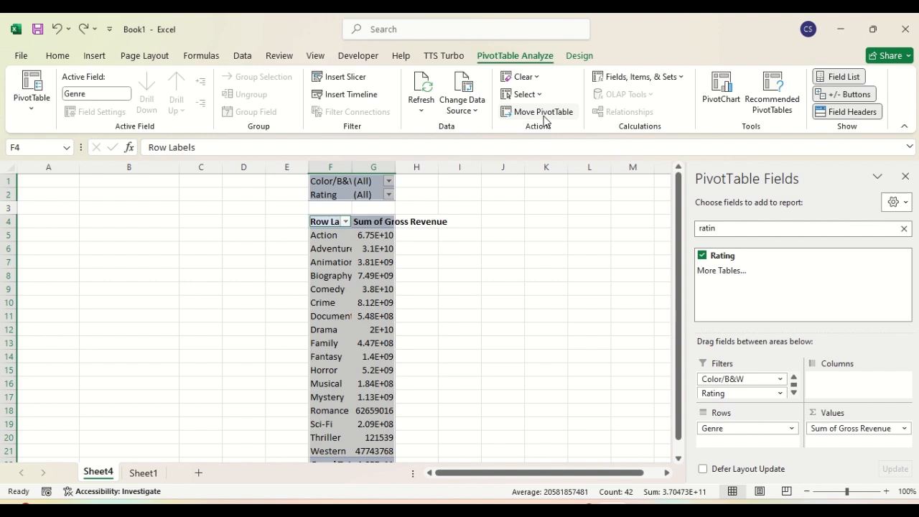
key("ctrl+z")
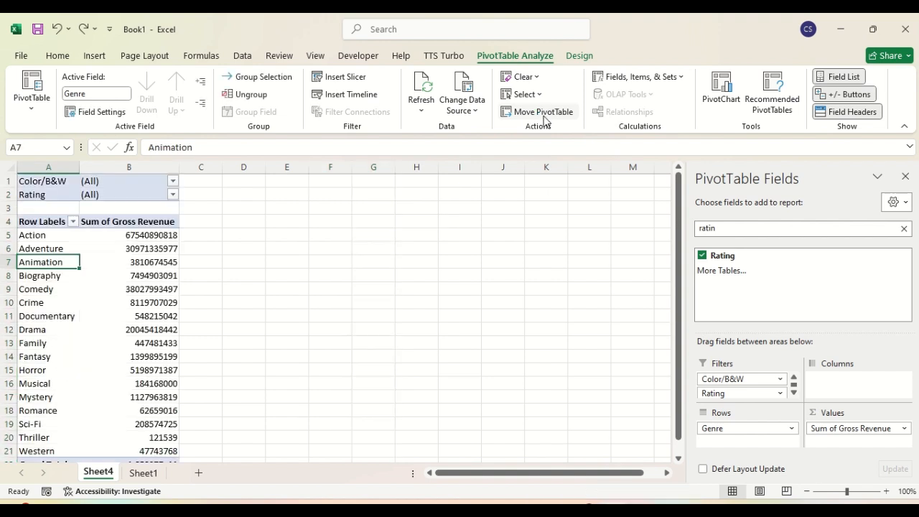
left_click(159, 261)
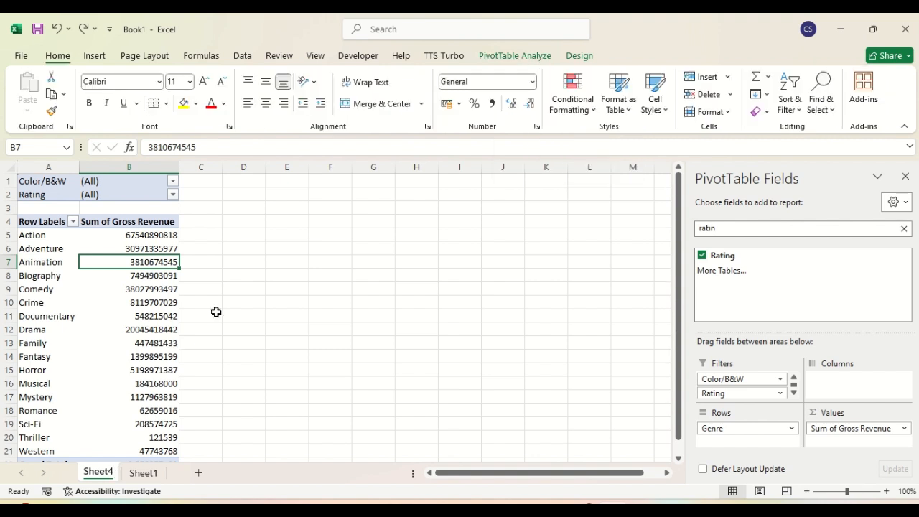
left_click(160, 241)
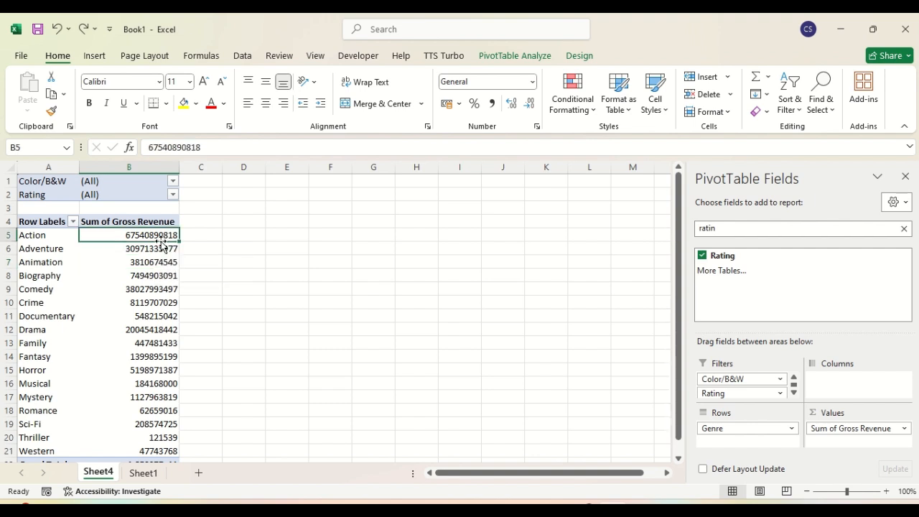
key("ctrl+c")
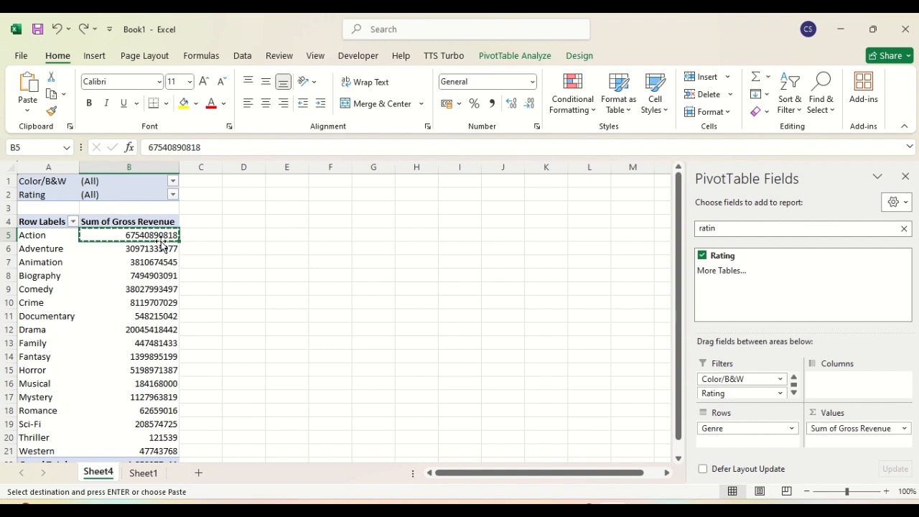
left_click(326, 234)
key("ctrl+v")
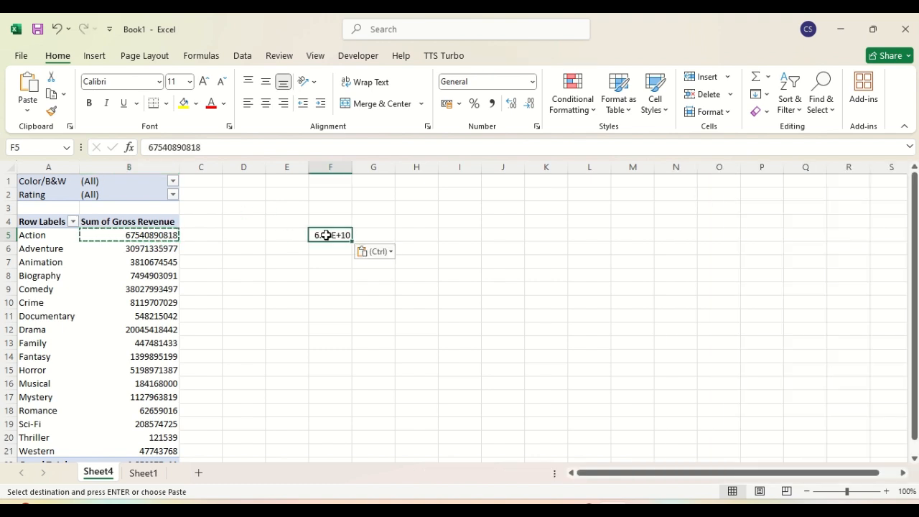
Step: Auto-fit column F to show the full value, then go to Sheet1's movie list
left_click_drag(350, 170, 351, 170)
double_click(351, 169)
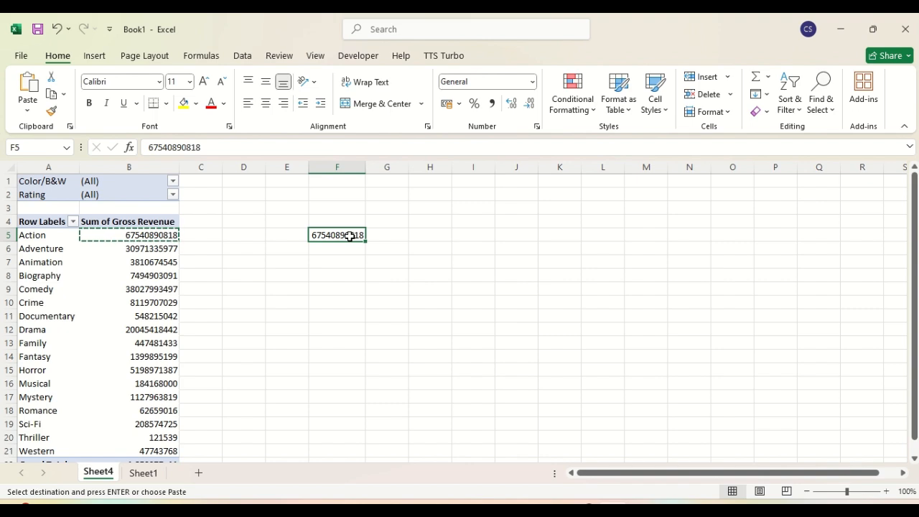
left_click(144, 473)
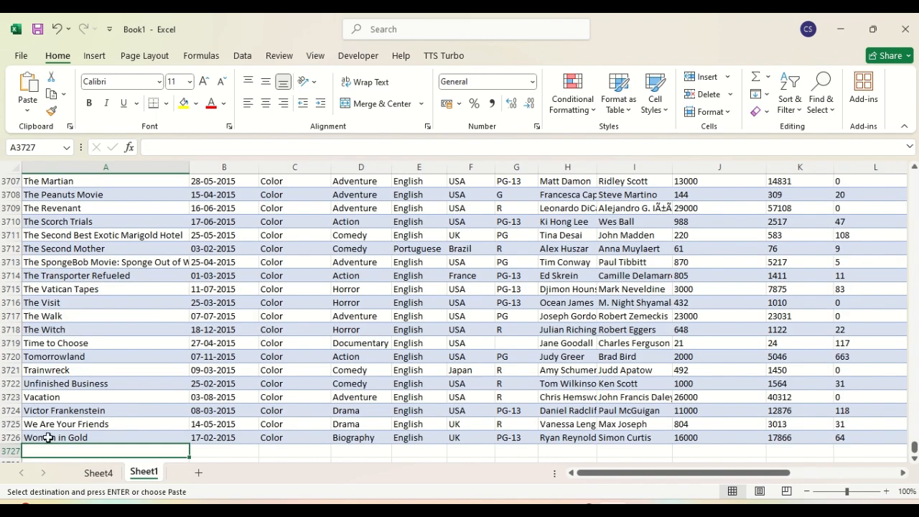
Step: Enter the title 'Women in Love' with genre Action in new row 3727
type("Women u")
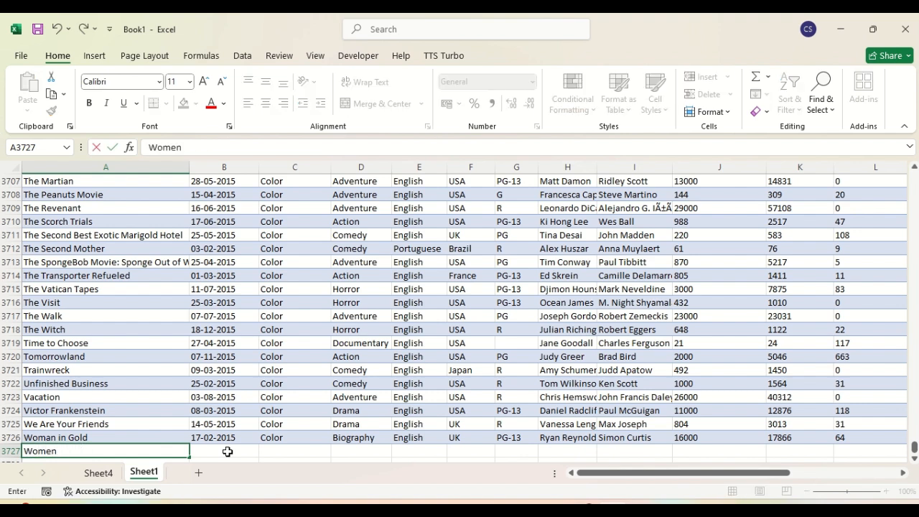
key("BackSpace")
type("in Love")
key("Tab")
key("Tab")
key("Tab")
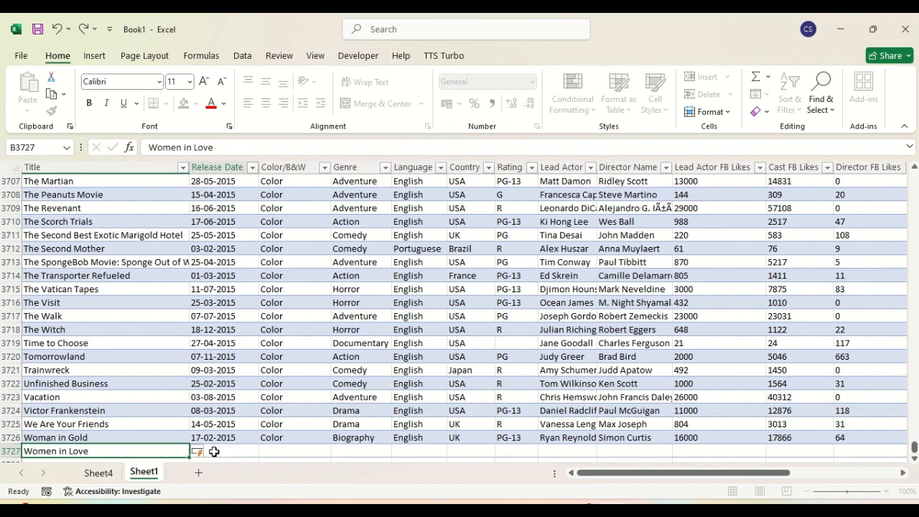
type("Action")
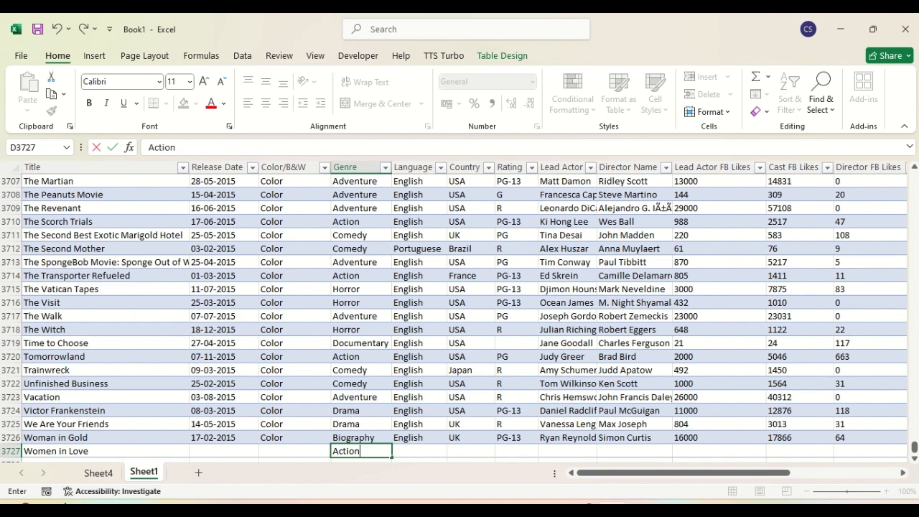
left_click(107, 474)
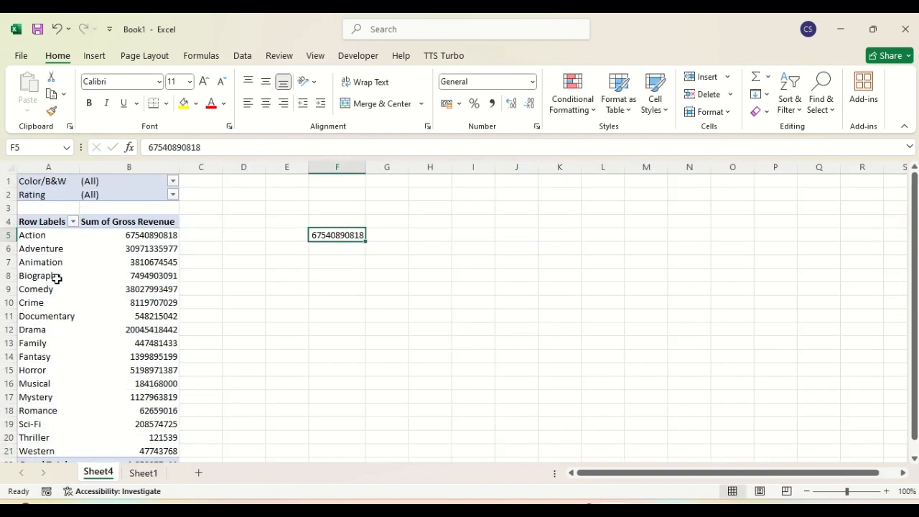
left_click(144, 474)
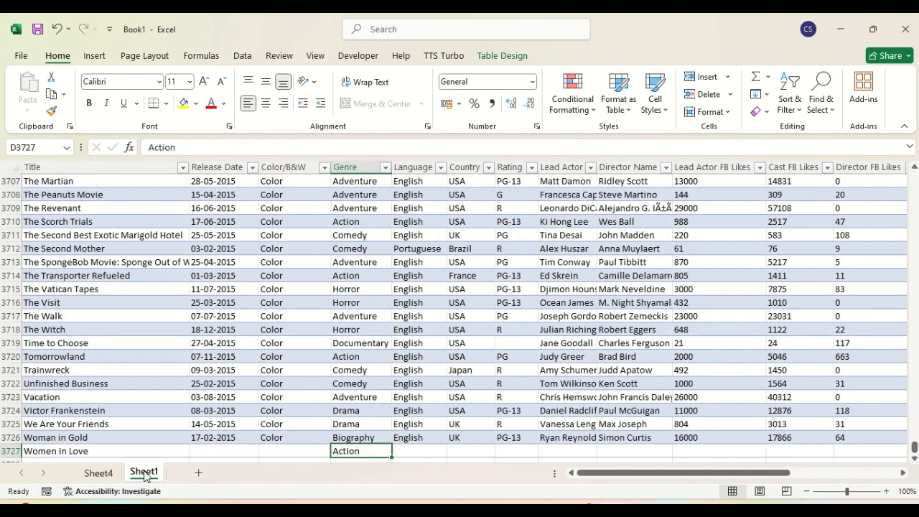
left_click(406, 451)
key("Right")
key("Right")
key("Right")
key("Right")
key("Right")
key("Right")
key("Right")
key("Right")
key("Right")
key("Right")
key("Right")
key("Right")
key("Right")
key("Right")
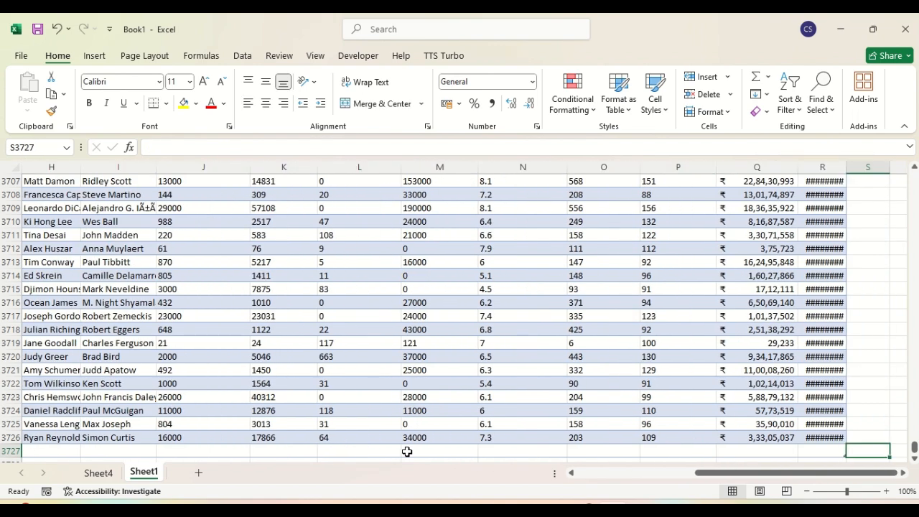
key("Right")
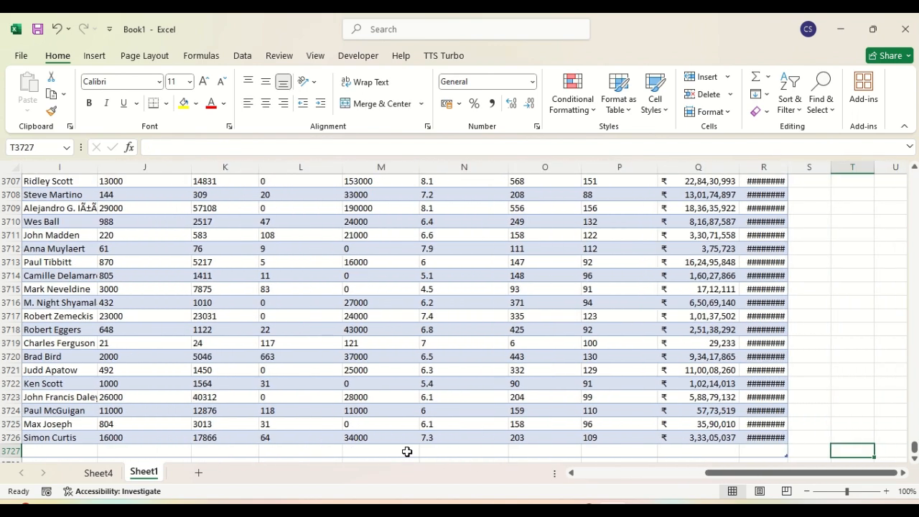
double_click(788, 170)
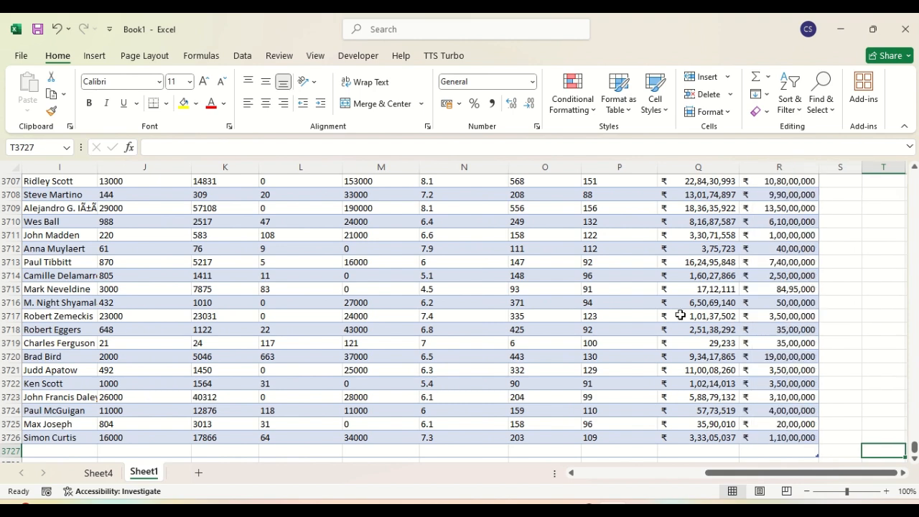
left_click(696, 452)
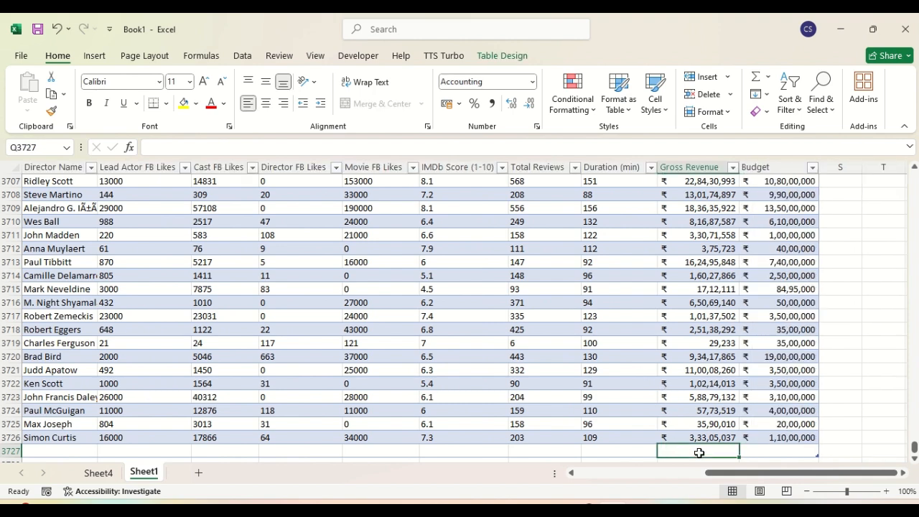
type("5")
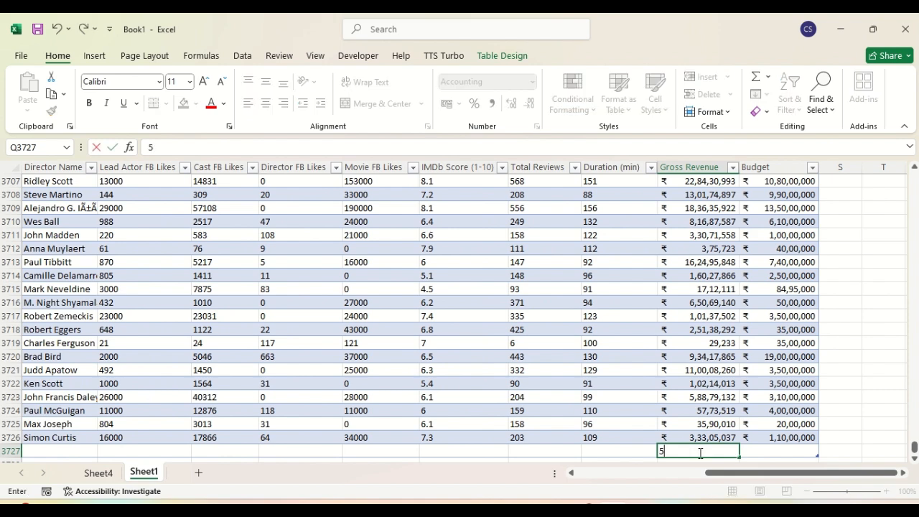
type("936666666")
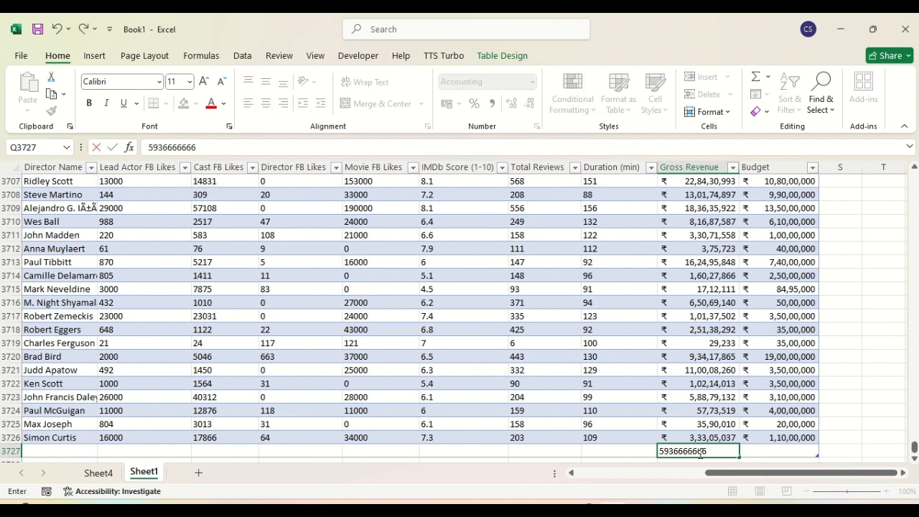
left_click(794, 450)
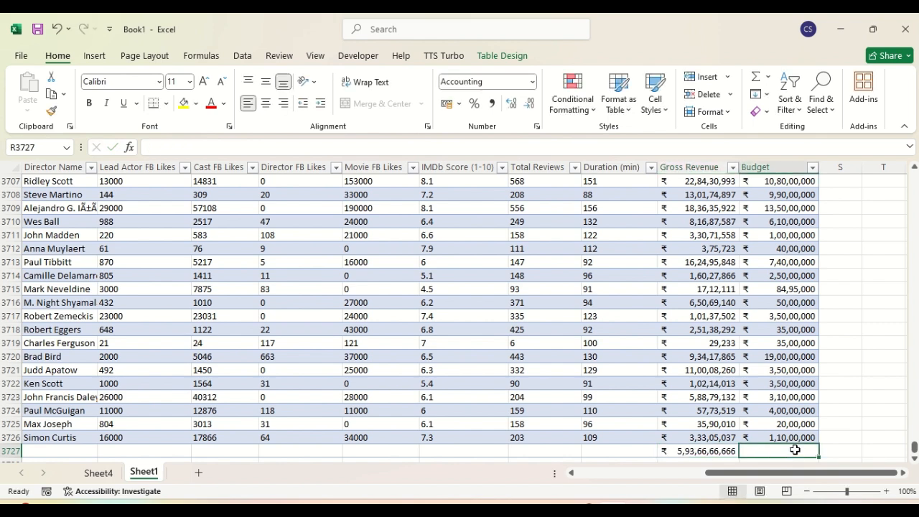
type("5367890098")
left_click(846, 414)
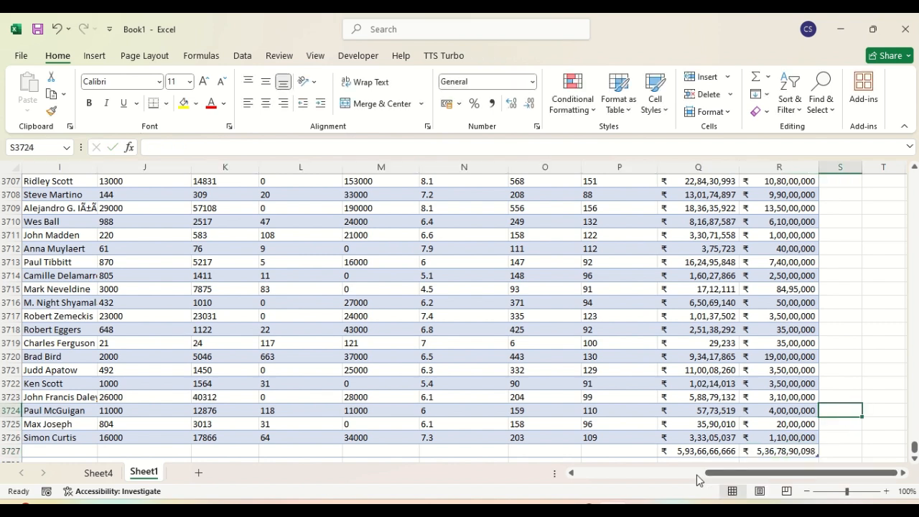
left_click(101, 473)
left_click(275, 267)
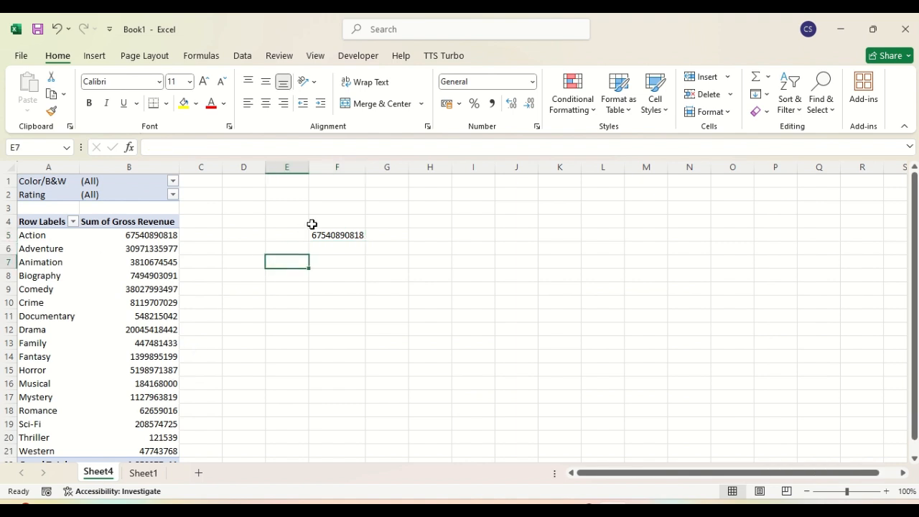
left_click(334, 235)
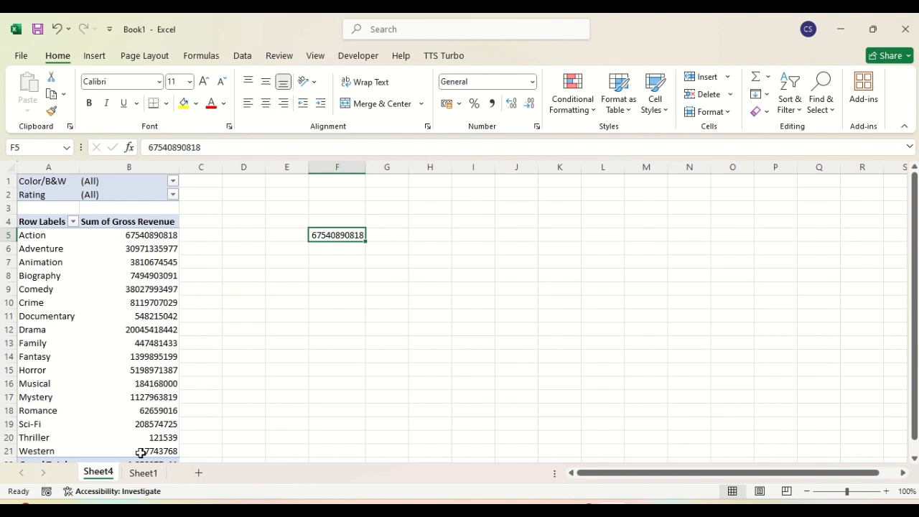
left_click(143, 475)
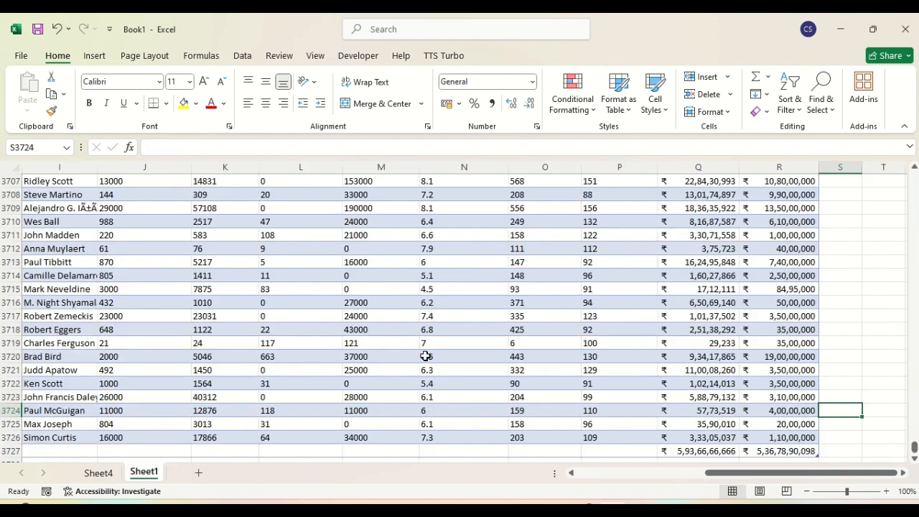
left_click(98, 474)
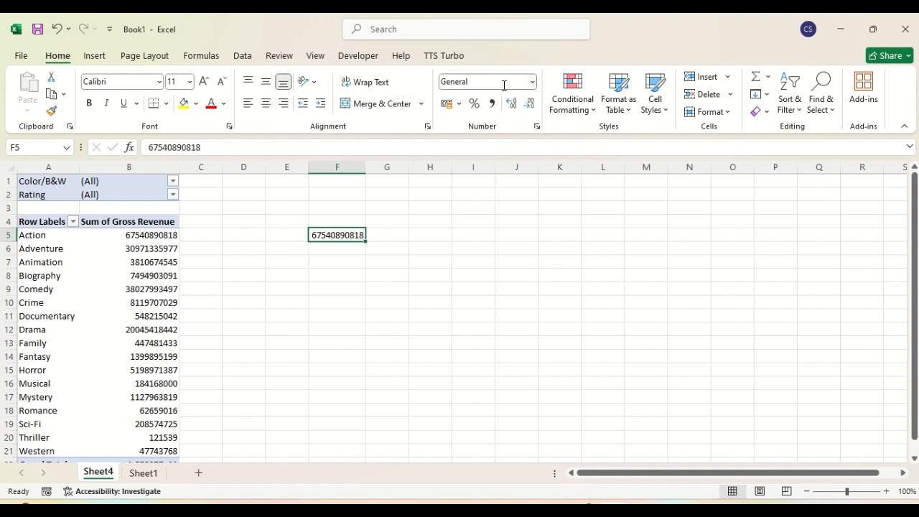
Step: Refresh the pivot table so it includes the new Women in Love row
left_click(151, 262)
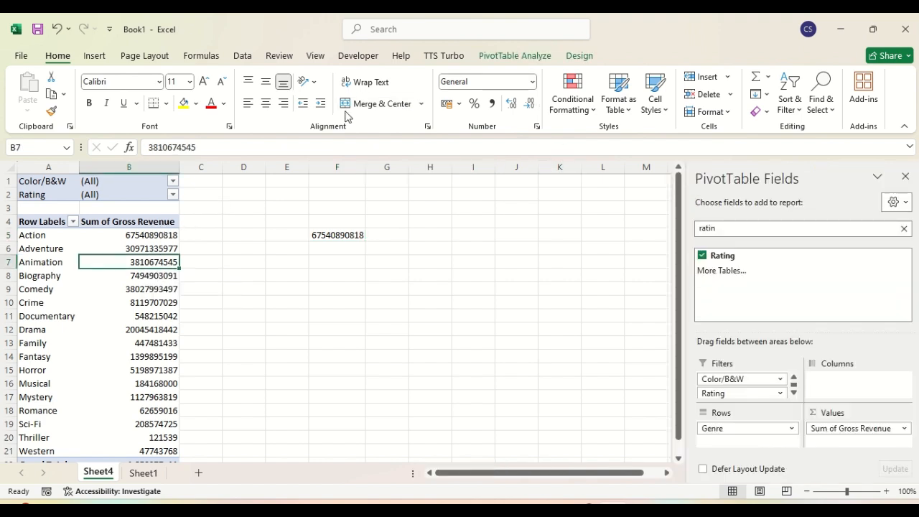
left_click(490, 56)
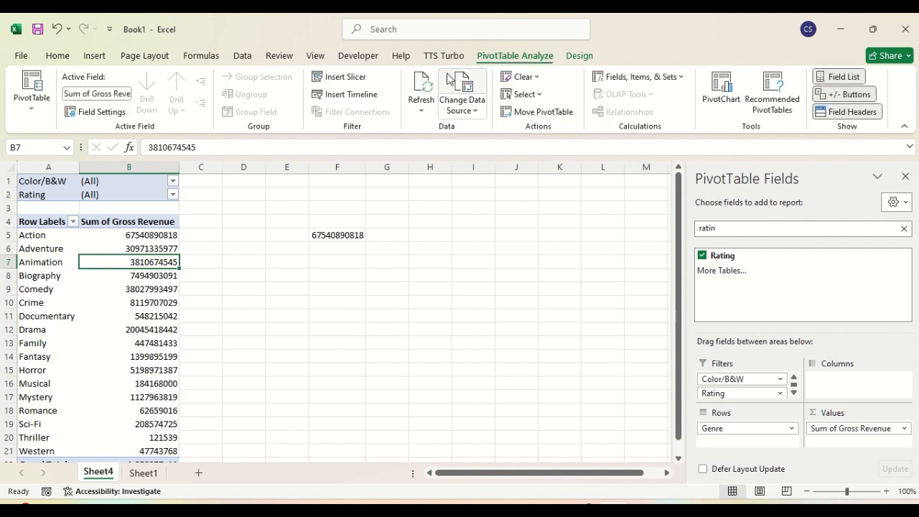
left_click(420, 89)
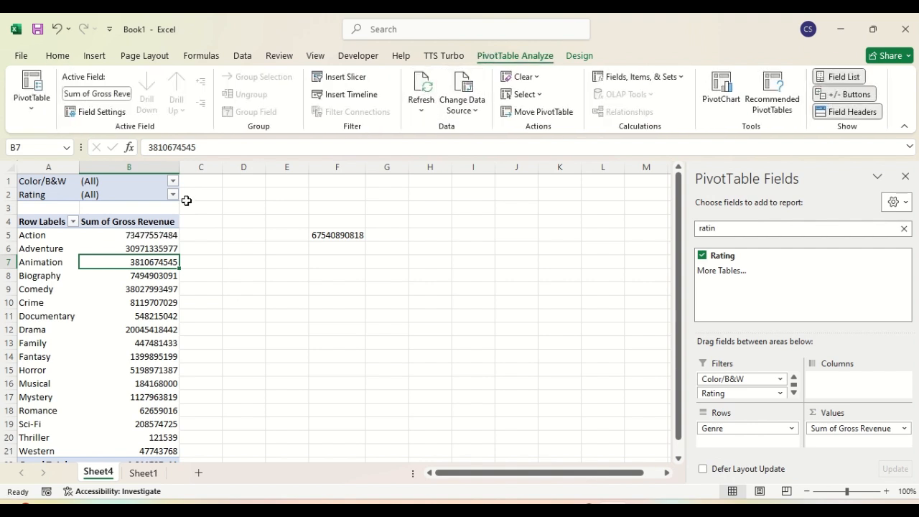
left_click(136, 234)
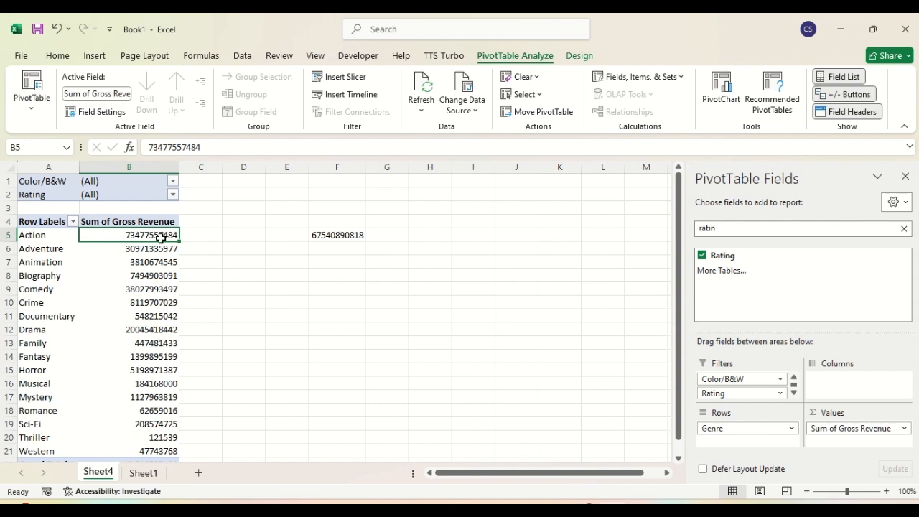
left_click(326, 234)
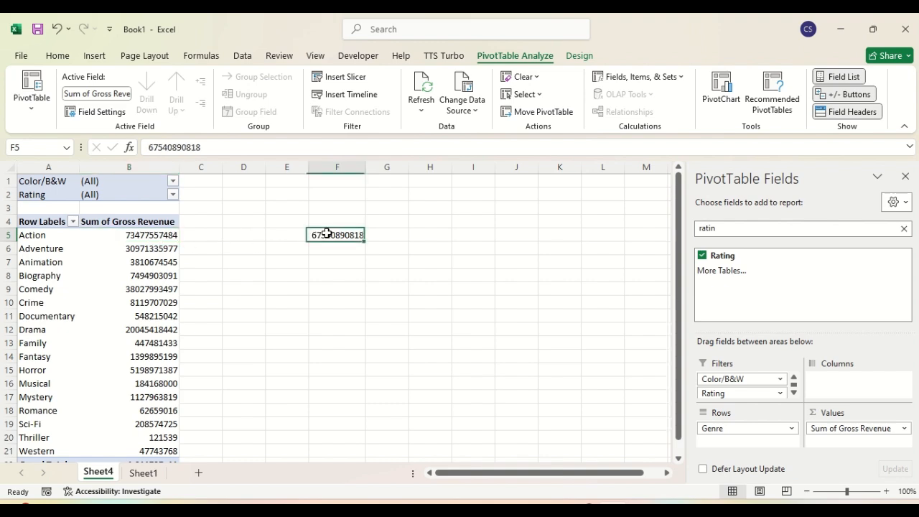
left_click(148, 234)
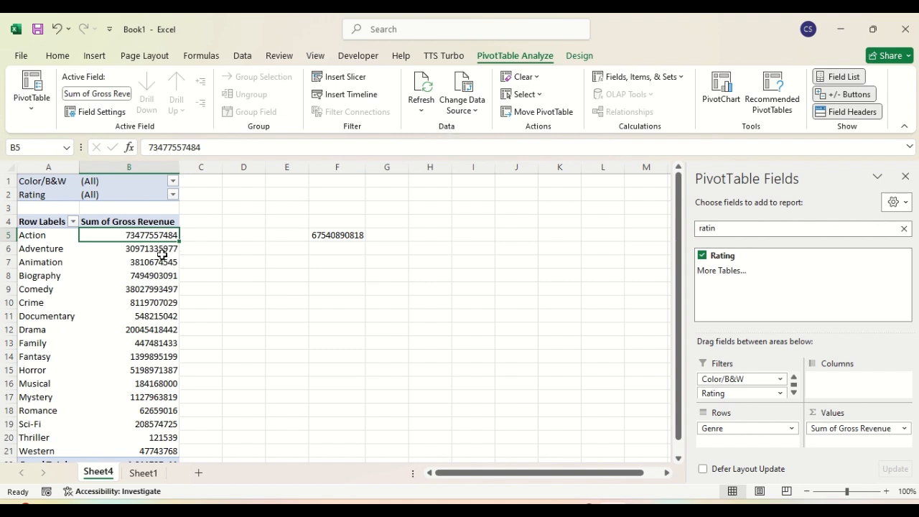
Step: Apply Currency format to the Action revenue total from the Home number format list
mouse_move(151, 268)
left_click(58, 58)
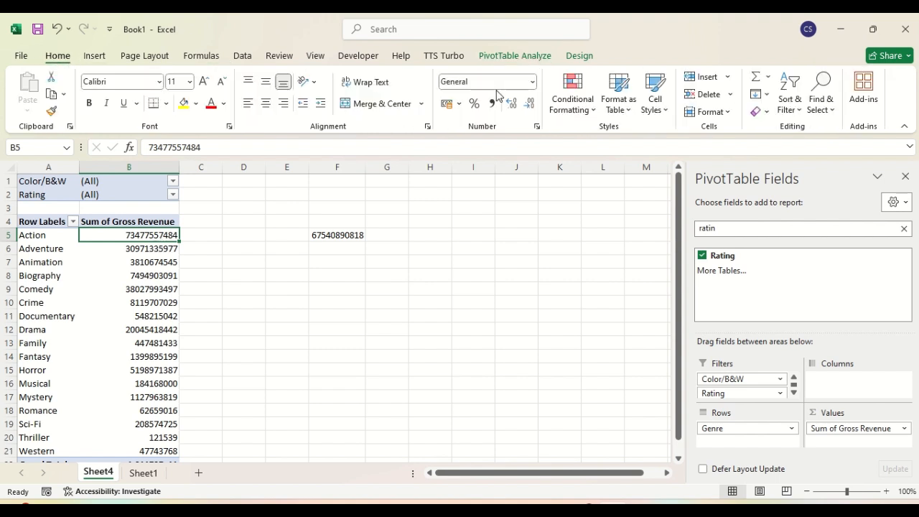
left_click(531, 82)
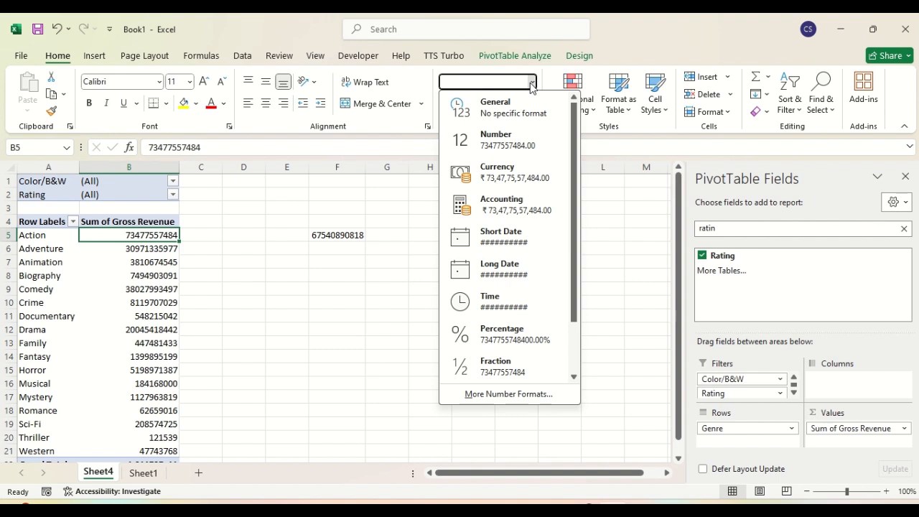
left_click(493, 175)
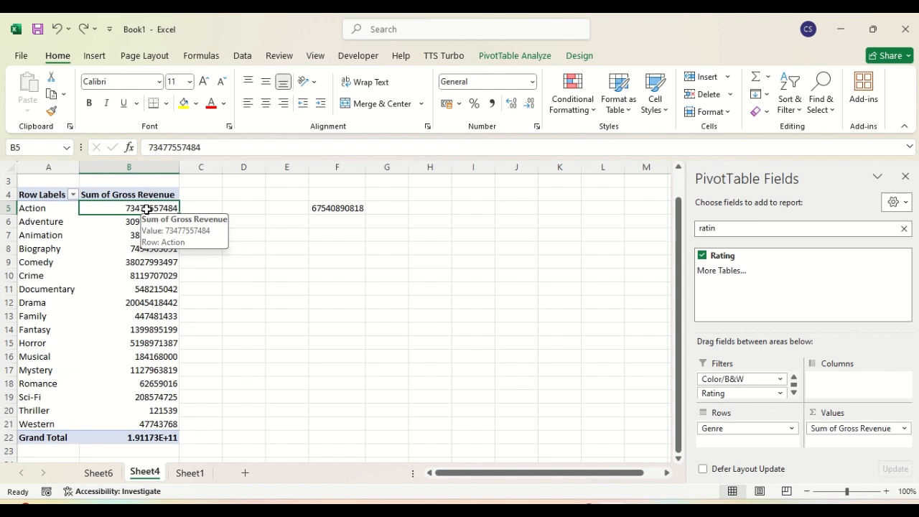
Step: Set the Gross Revenue field's number format to Currency with the ₹ symbol
right_click(147, 209)
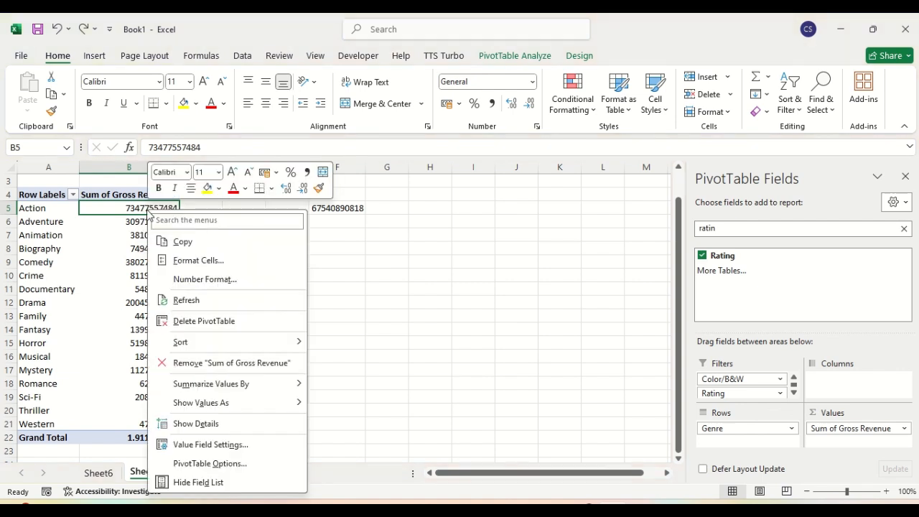
left_click(178, 280)
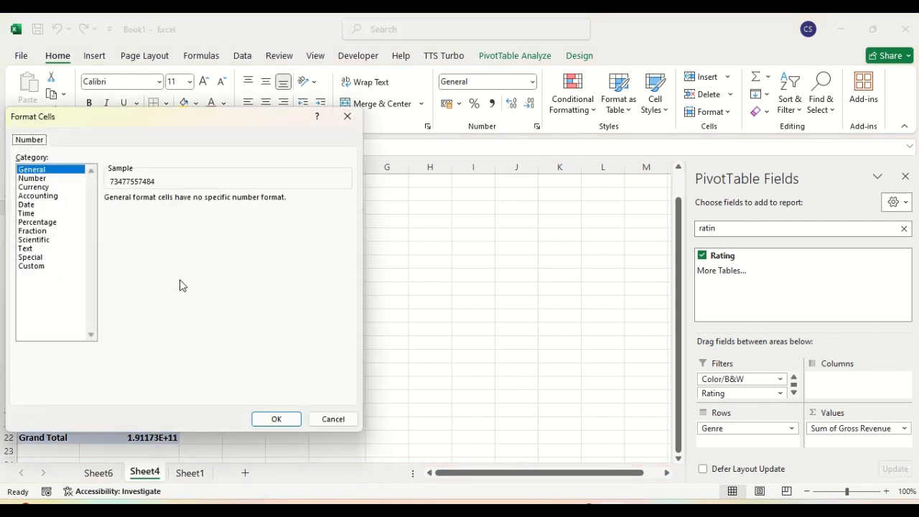
left_click(40, 188)
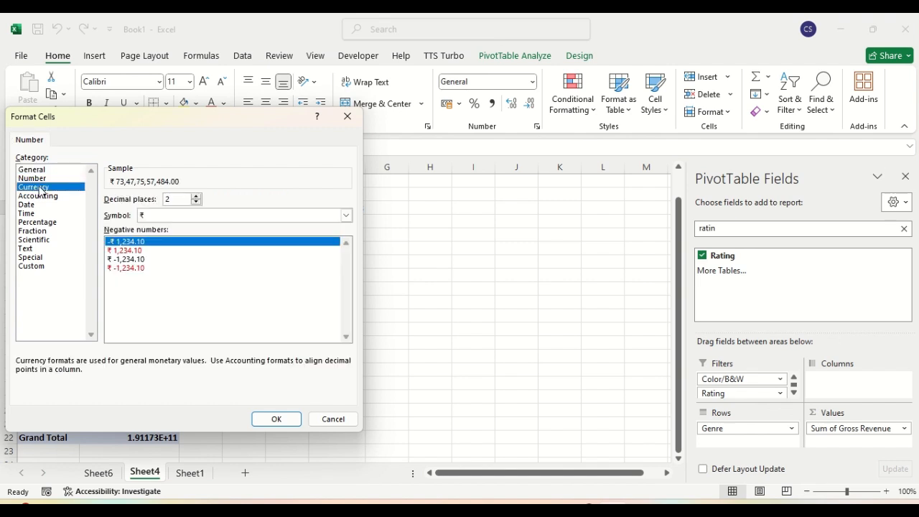
left_click(160, 216)
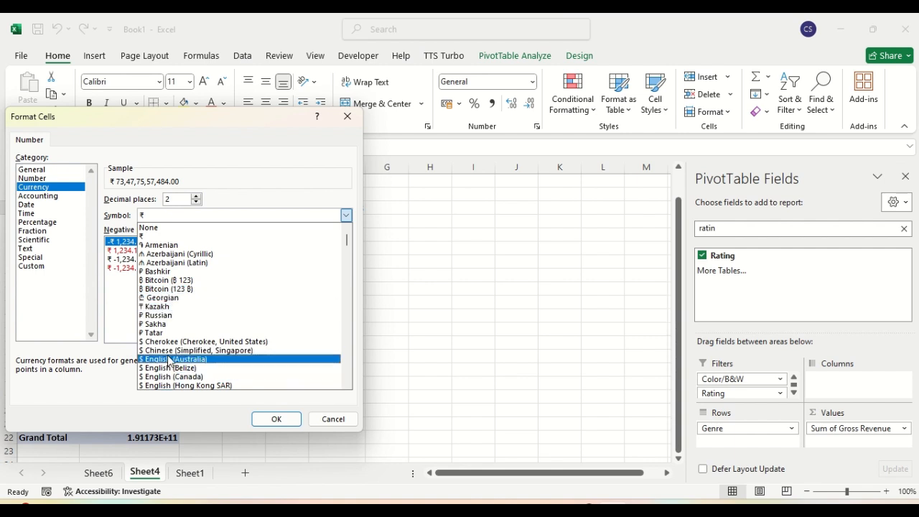
left_click(173, 218)
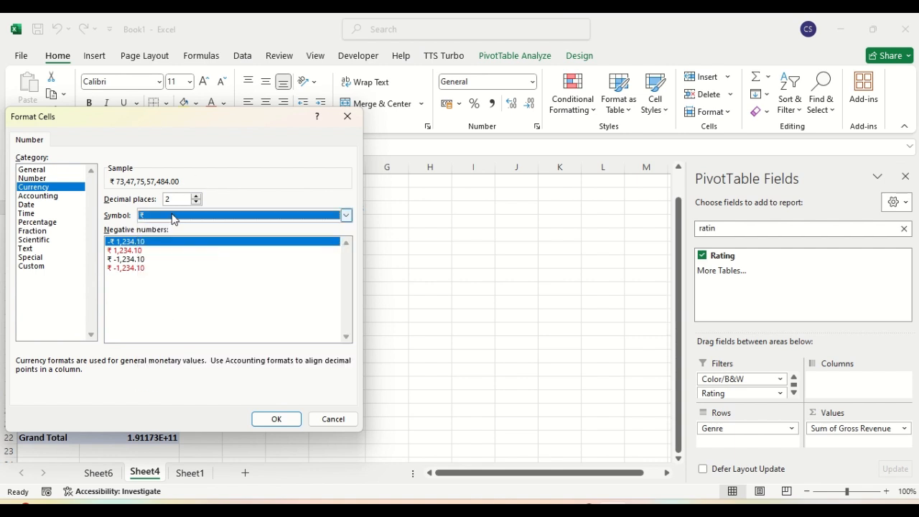
left_click(275, 418)
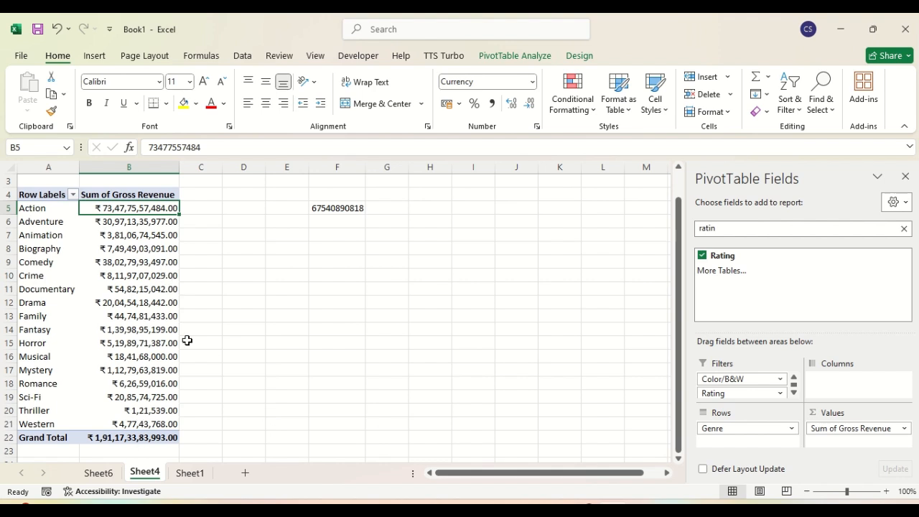
left_click(329, 208)
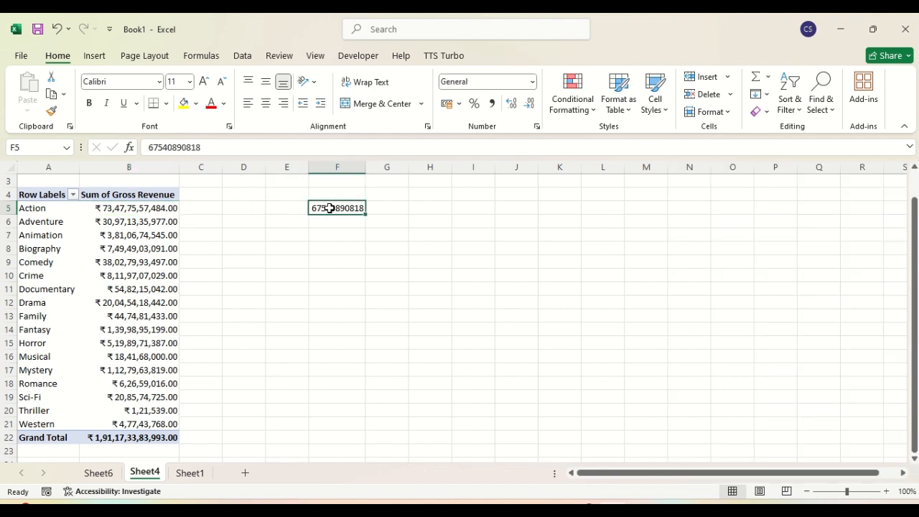
key("Delete")
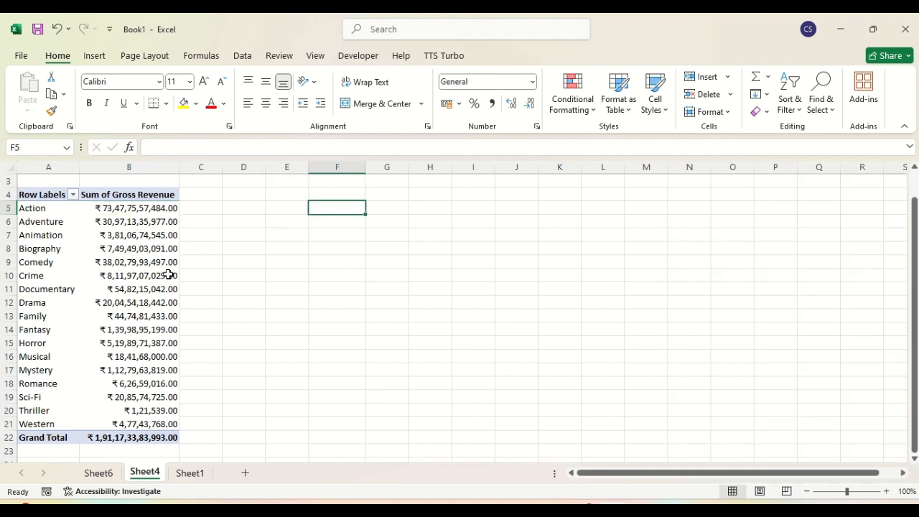
left_click(121, 290)
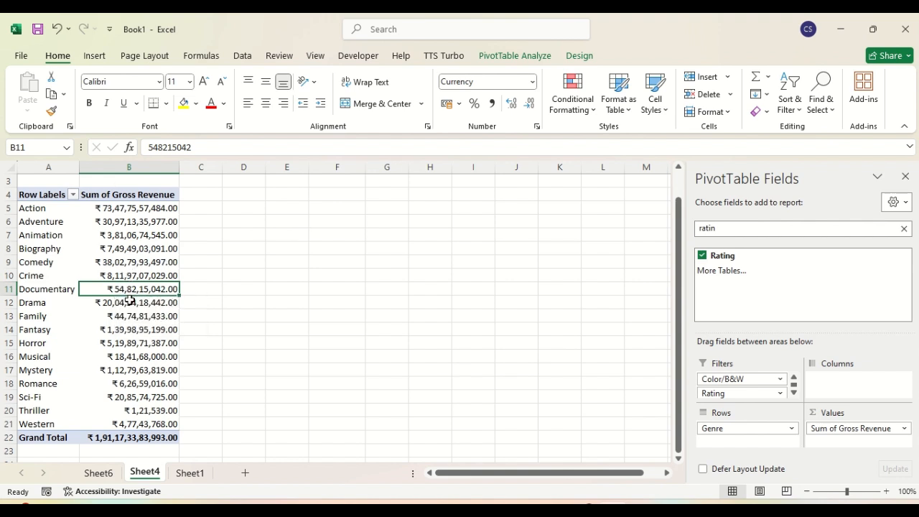
Step: Format Documentary's revenue in B11 with the English (Australia) $ symbol, showing $54,82,15,042.00
right_click(133, 289)
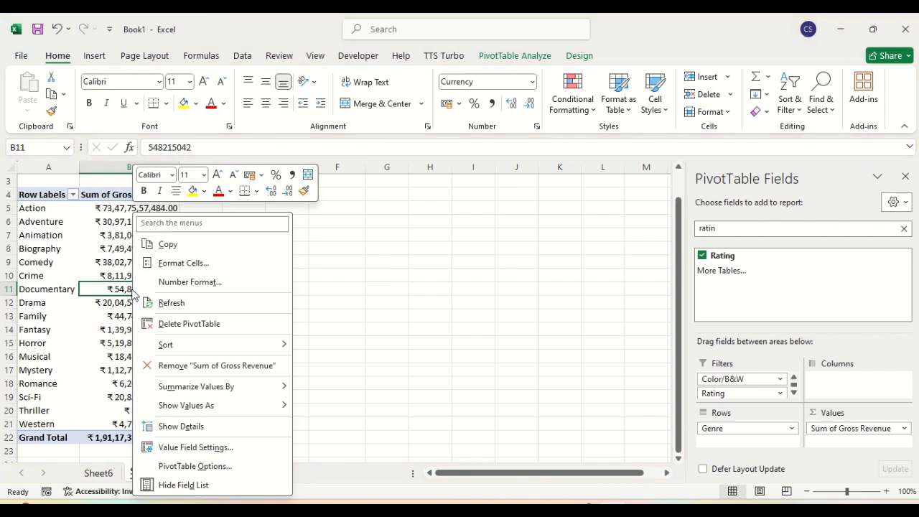
left_click(177, 263)
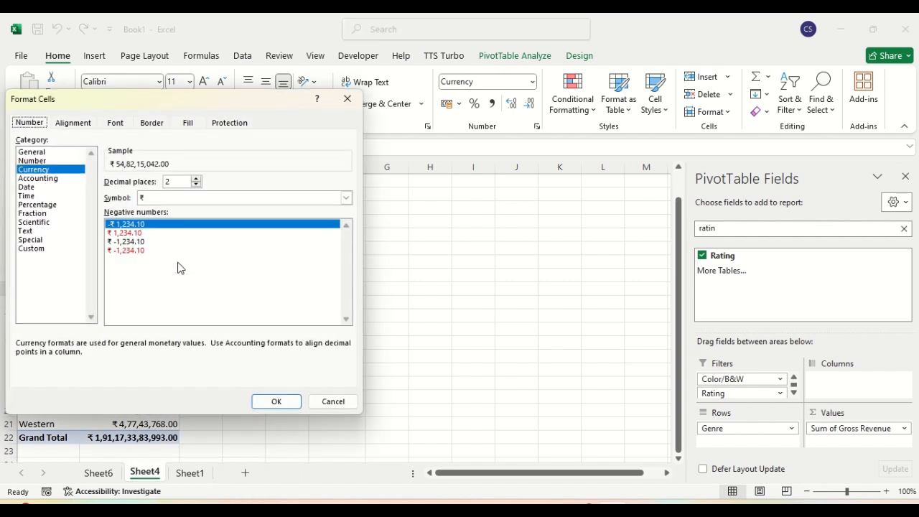
left_click(167, 199)
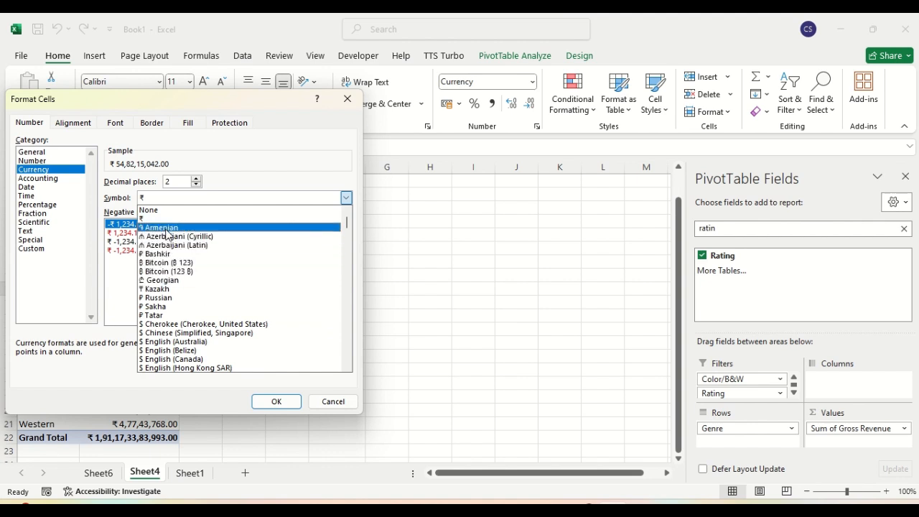
left_click(165, 228)
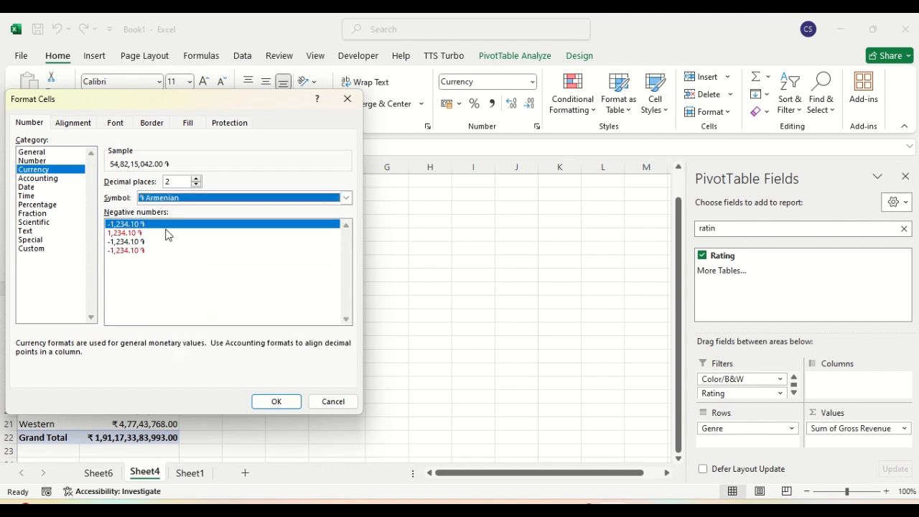
left_click(212, 200)
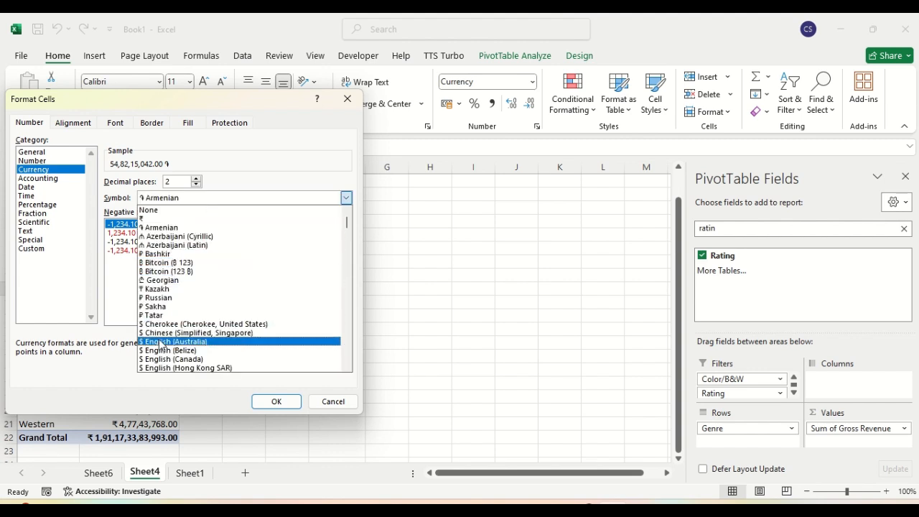
left_click(161, 342)
left_click(280, 402)
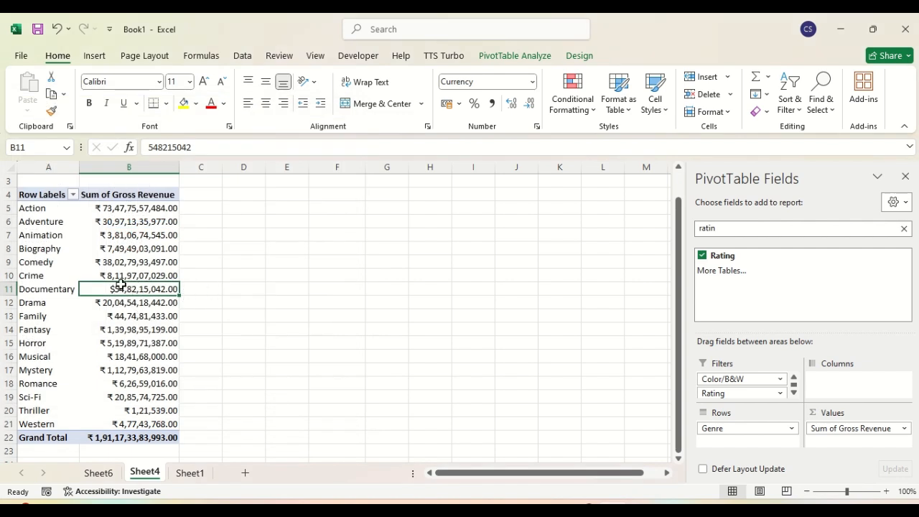
mouse_move(119, 289)
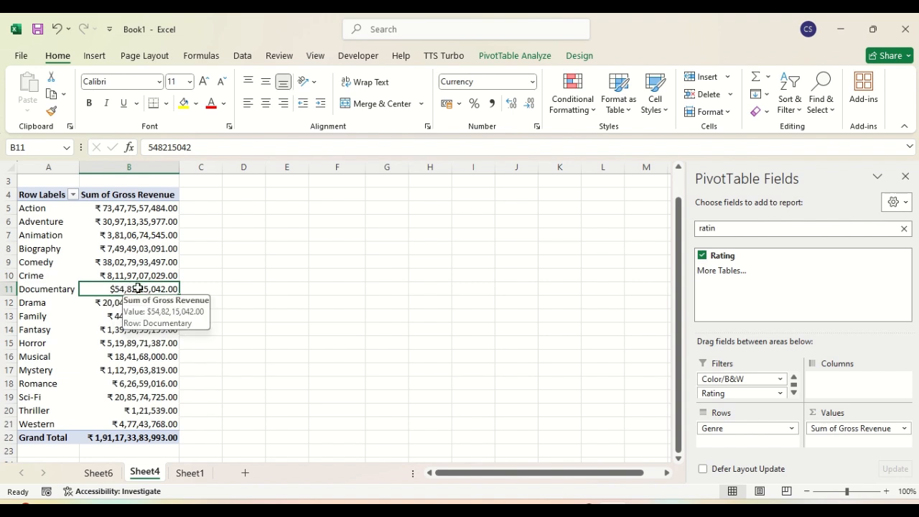
right_click(137, 288)
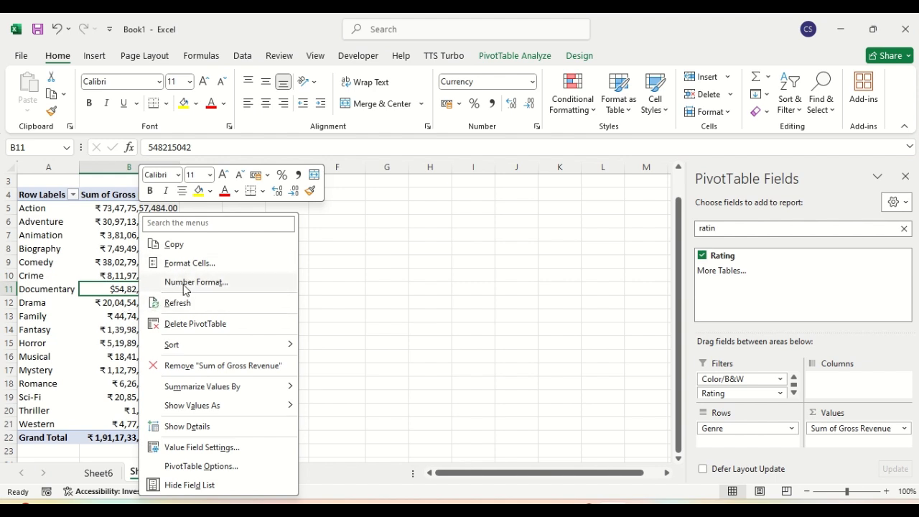
left_click(366, 299)
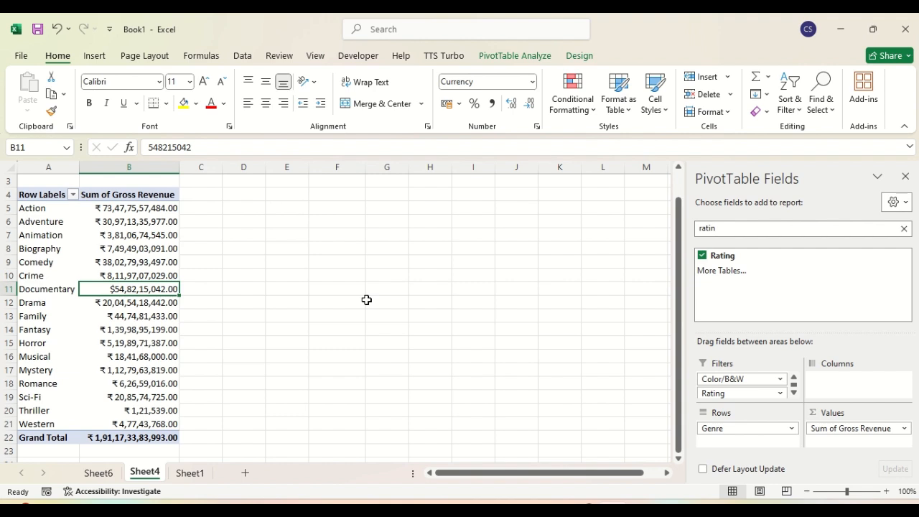